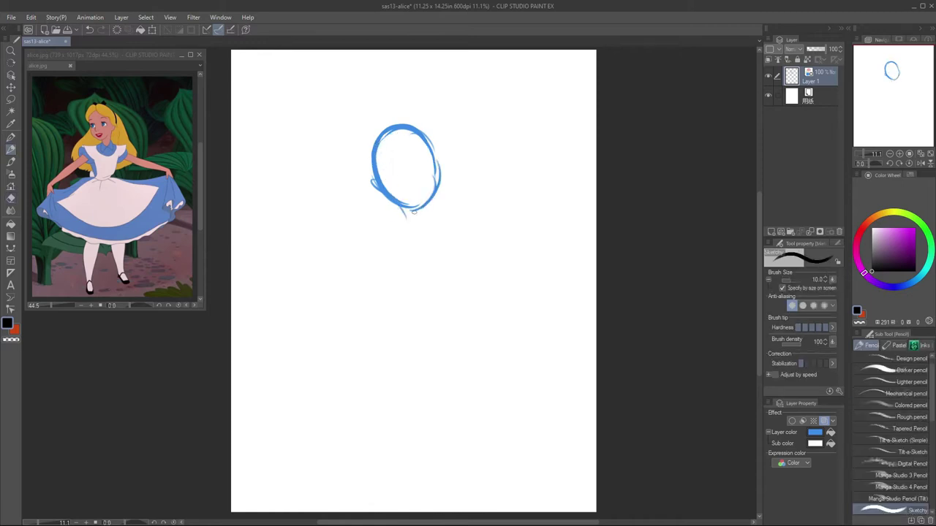
Step: Sketch the neck and shoulder strokes below the head, then shift the sketch up and right
left_click_drag(430, 202, 415, 238)
mouse_move(398, 212)
left_mouse_down()
mouse_move(362, 247)
mouse_move(367, 228)
mouse_move(364, 241)
left_mouse_up()
key("ctrl+z")
left_click_drag(432, 206, 461, 244)
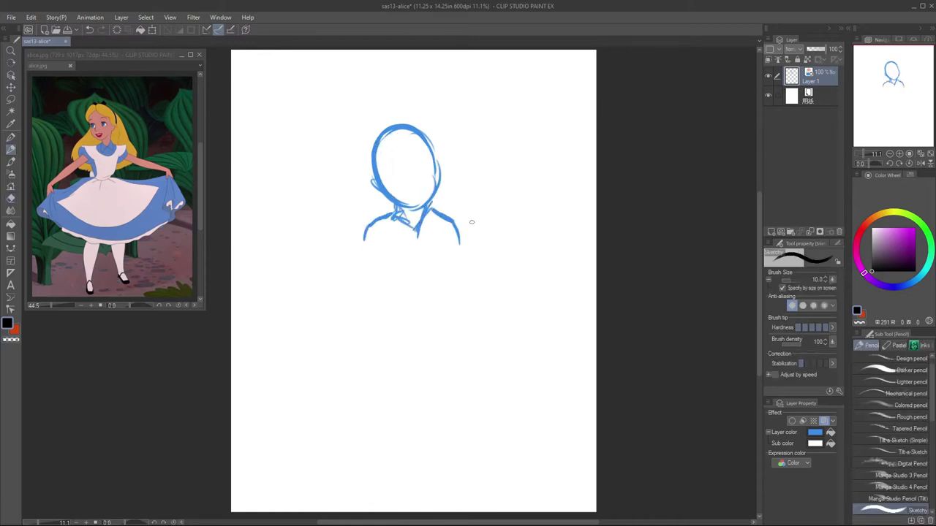
scroll(472, 223, "up", 1)
key("ctrl+t")
left_click_drag(453, 194, 483, 219)
key("Return")
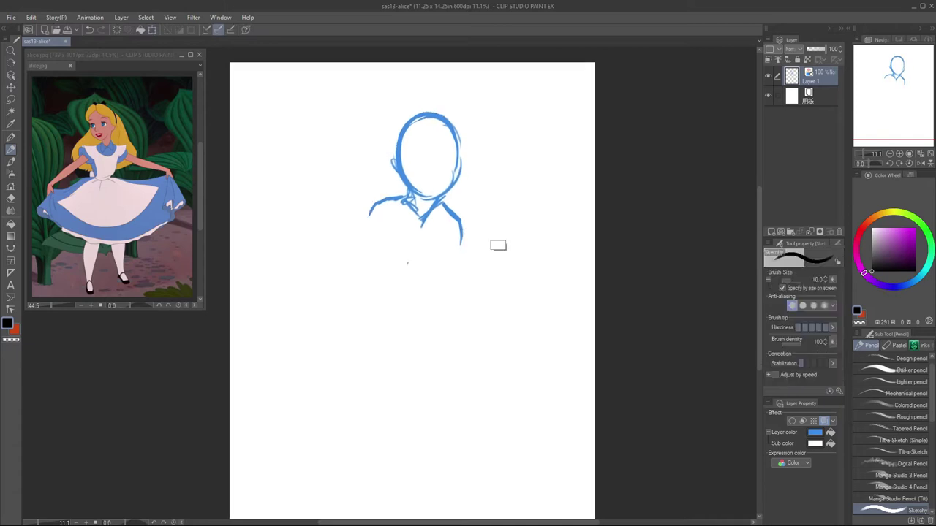
Step: Sketch the torso below the shoulders and retouch the shoulder lines
left_click_drag(370, 227, 401, 314)
left_click_drag(391, 316, 458, 242)
left_click_drag(395, 199, 365, 244)
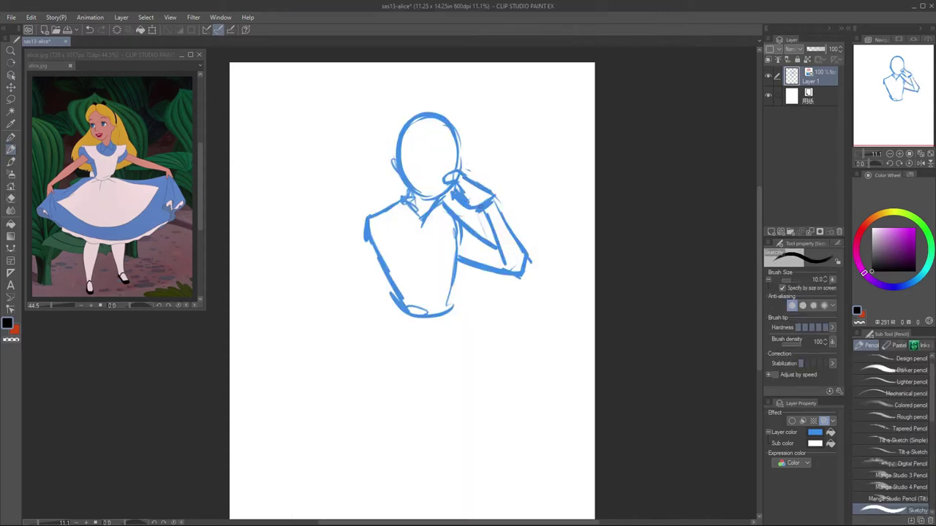
key("e")
key("p")
Step: Draw the arm reaching down-left from the shoulder, ending in a hand
mouse_move(362, 227)
left_mouse_down()
mouse_move(342, 297)
mouse_move(310, 318)
left_mouse_up()
left_click_drag(384, 260, 354, 301)
left_click_drag(353, 298, 311, 348)
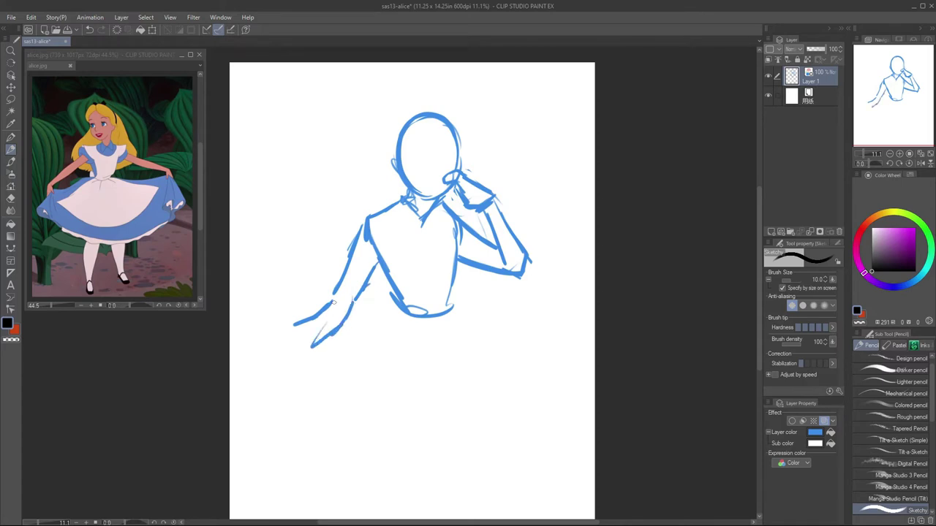
left_click_drag(323, 305, 292, 346)
mouse_move(338, 334)
left_mouse_down()
mouse_move(311, 351)
mouse_move(301, 377)
left_mouse_up()
left_click_drag(336, 351, 327, 337)
Step: Add a hip stroke and two leg strokes, then scale the sketch down to 88%
left_click_drag(388, 284, 368, 325)
left_click_drag(449, 276, 461, 345)
left_click_drag(380, 321, 366, 344)
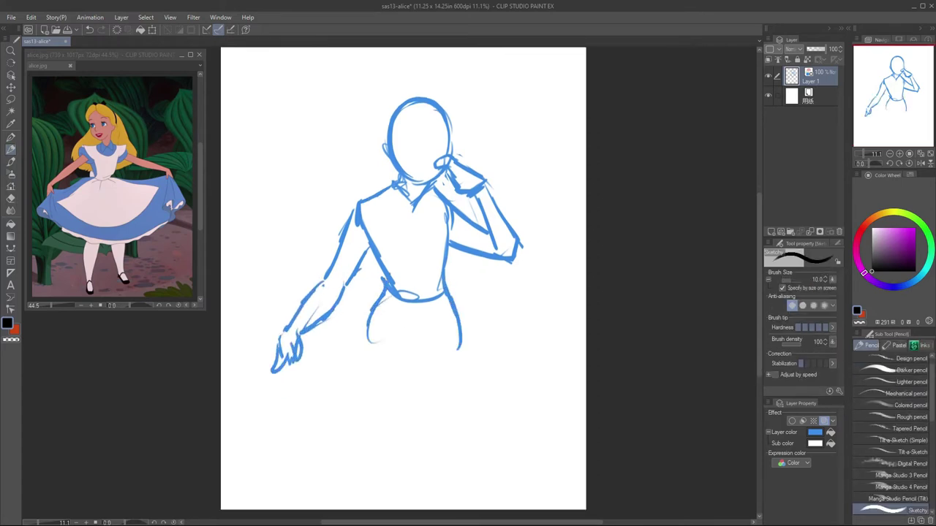
key("ctrl+t")
left_click_drag(527, 389, 515, 348)
key("Return")
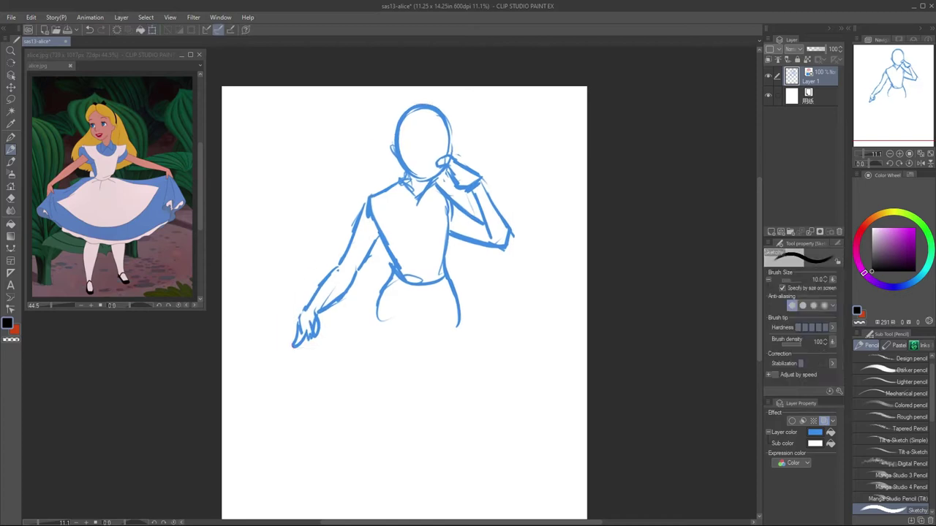
Step: Rework the hand with new strokes and add fingers
left_click_drag(318, 315, 296, 344)
mouse_move(281, 294)
left_mouse_down()
mouse_move(317, 319)
mouse_move(296, 300)
left_mouse_up()
key("ctrl+z")
left_click_drag(409, 307, 364, 322)
Step: Draw the hip and pants outline and lower legs, erasing the right thigh and knee strokes
mouse_move(364, 322)
left_mouse_down()
mouse_move(438, 305)
mouse_move(374, 384)
left_mouse_up()
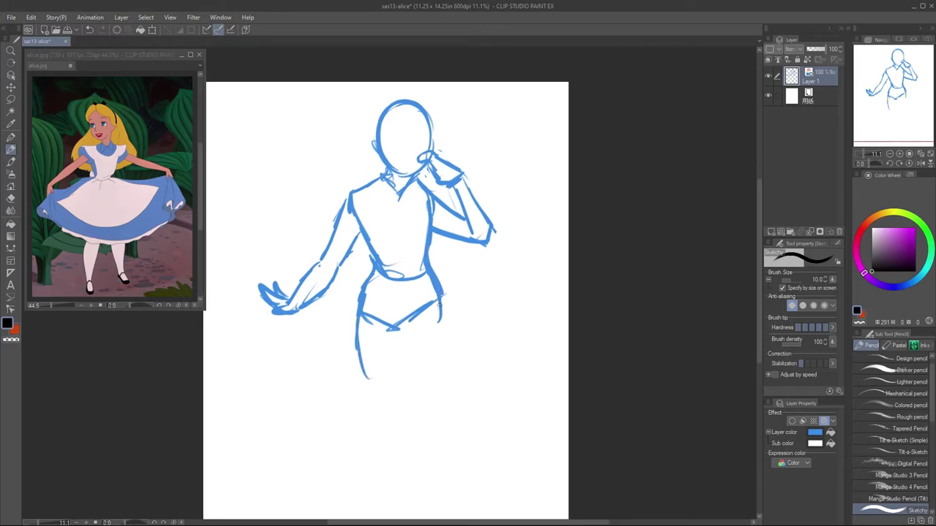
mouse_move(440, 306)
left_mouse_down()
mouse_move(446, 294)
mouse_move(385, 493)
left_mouse_up()
key("ctrl+z")
left_click_drag(374, 394, 376, 483)
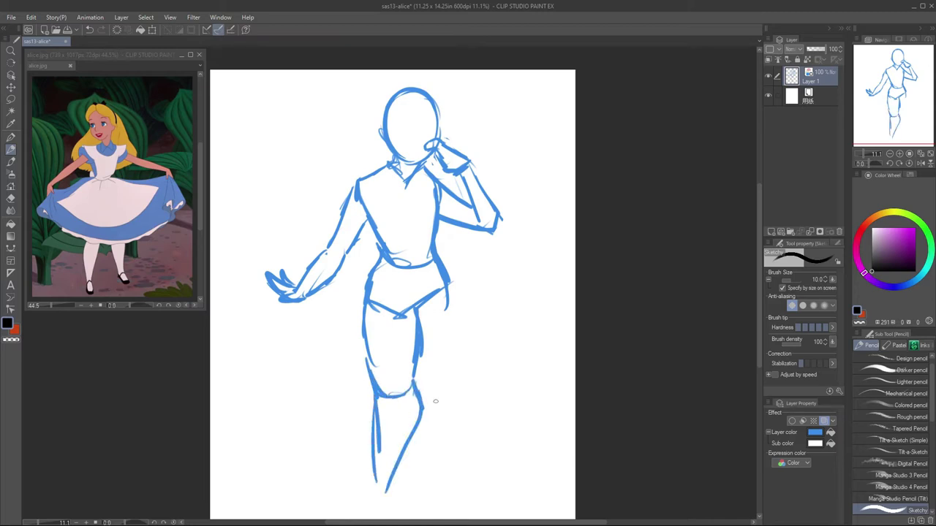
key("e")
mouse_move(420, 306)
left_mouse_down()
mouse_move(432, 391)
mouse_move(387, 479)
mouse_move(337, 504)
left_mouse_up()
key("p")
Step: Redraw the thighs, torso sides, pelvis V, knee and lower leg toward the foot
key("h")
left_click_drag(340, 273, 343, 372)
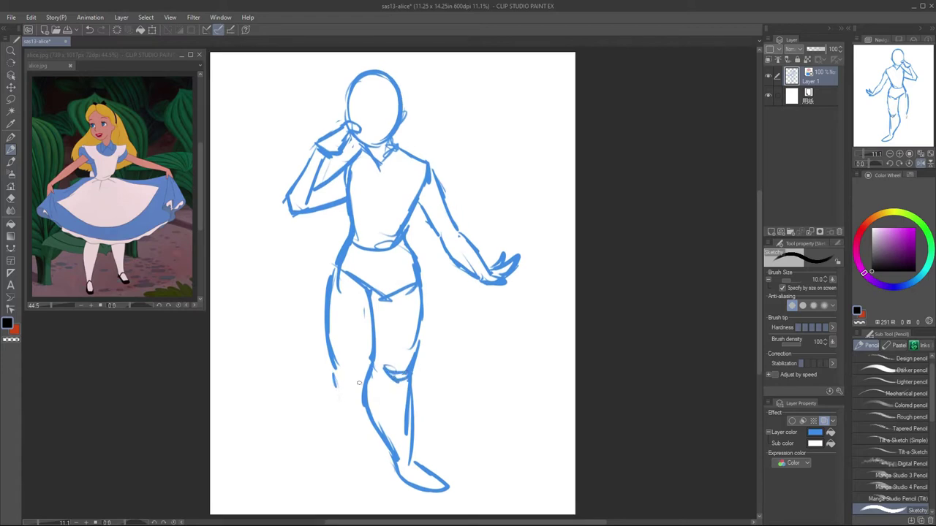
left_click_drag(358, 207, 355, 276)
left_click_drag(433, 209, 404, 258)
left_click_drag(375, 288, 374, 354)
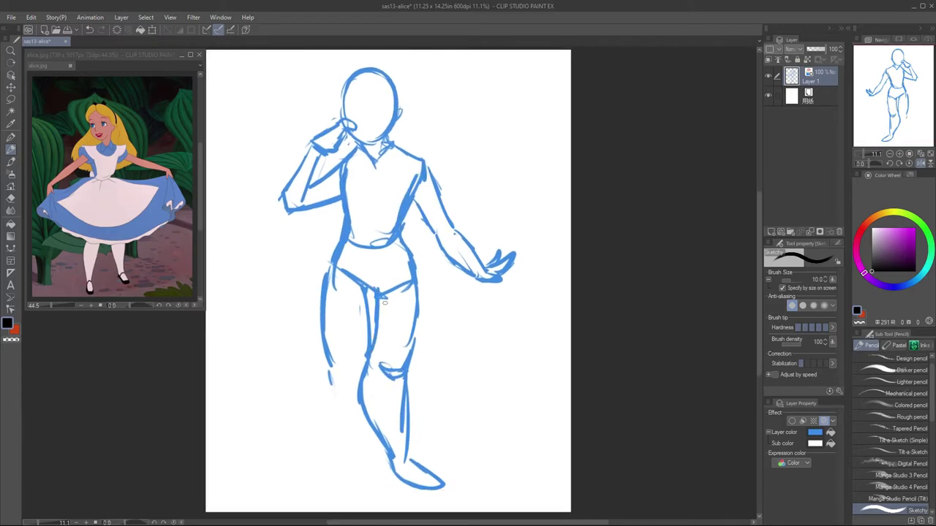
left_click_drag(344, 269, 407, 274)
mouse_move(373, 349)
left_mouse_down()
mouse_move(365, 387)
mouse_move(304, 444)
left_mouse_up()
mouse_move(373, 376)
left_mouse_down()
mouse_move(354, 419)
mouse_move(285, 499)
left_mouse_up()
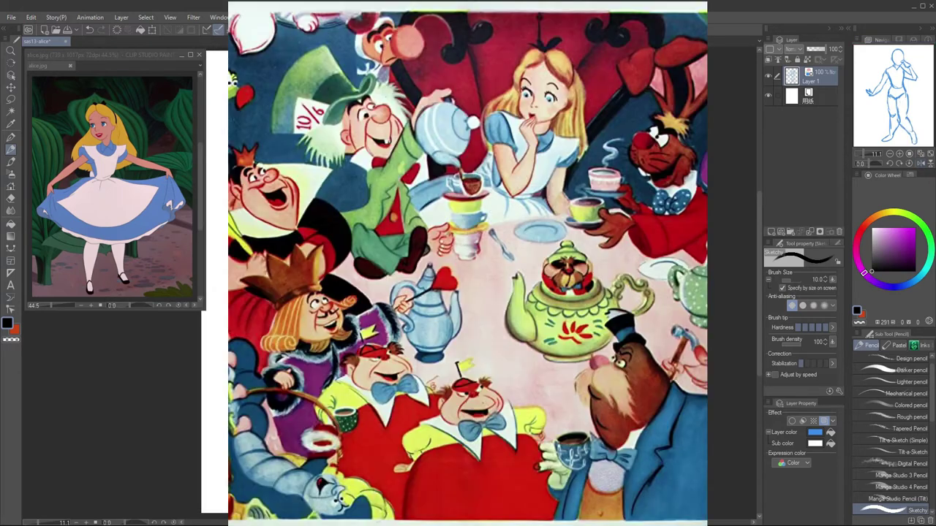
Step: Scale the selected sketch to about 93%, nudge it right and down, and check it mirrored
key("e")
key("m")
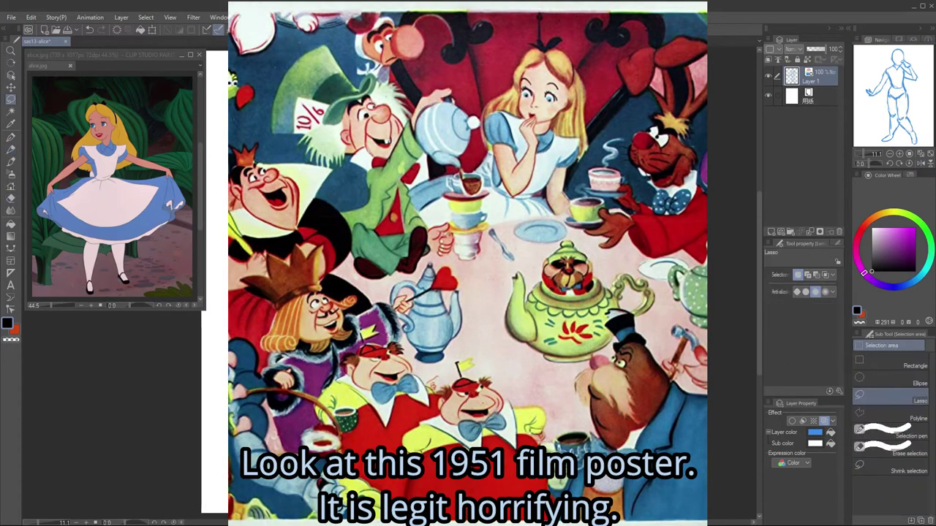
key("p")
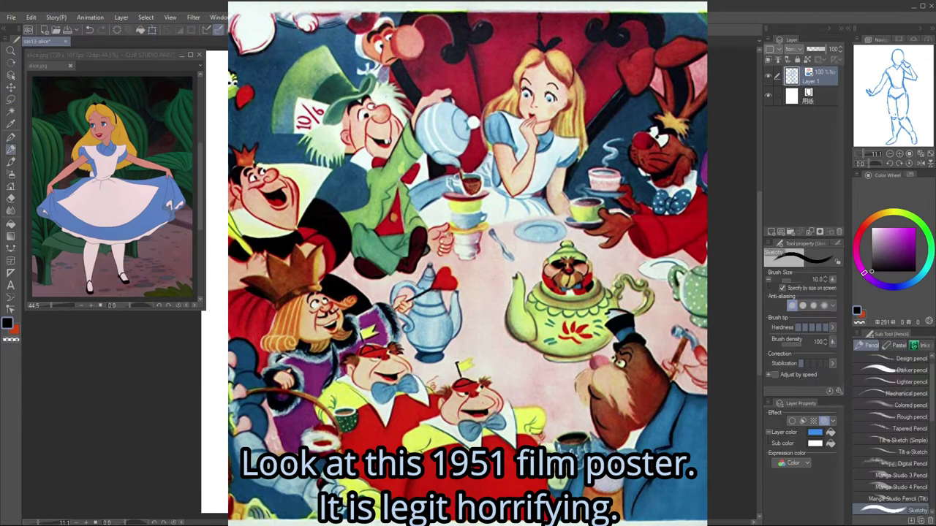
left_click_drag(354, 281, 360, 286)
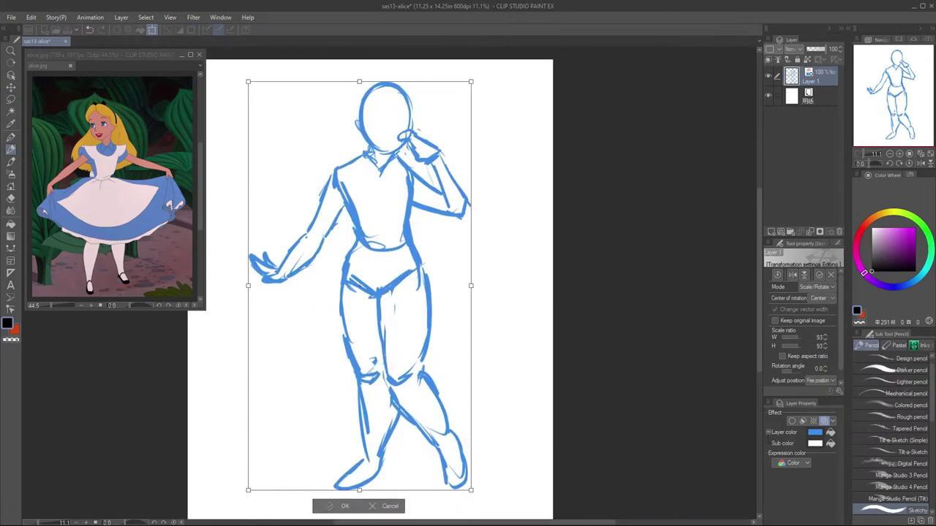
key("Return")
key("h")
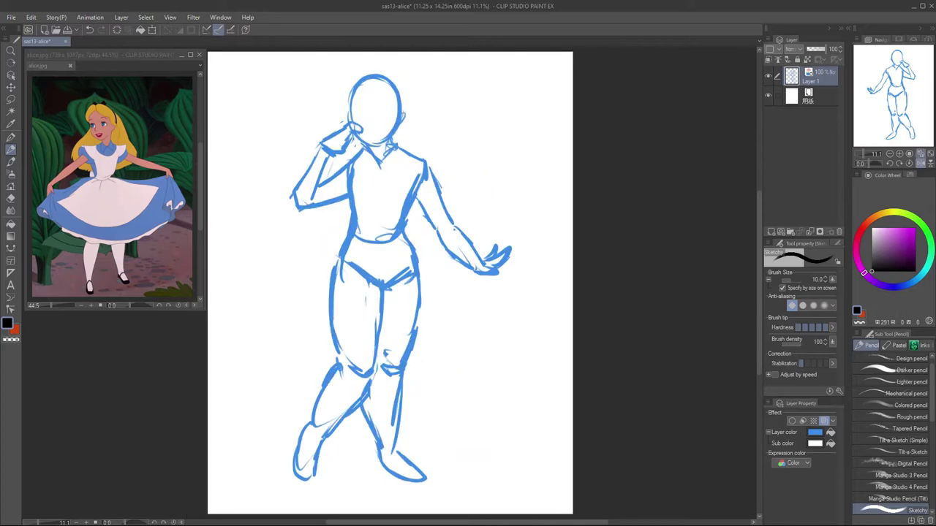
key("h")
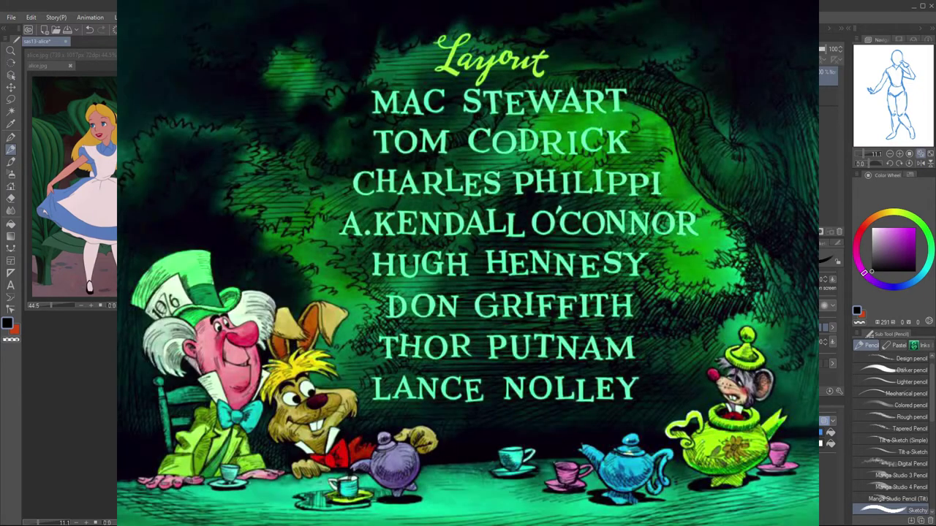
key("e")
key("p")
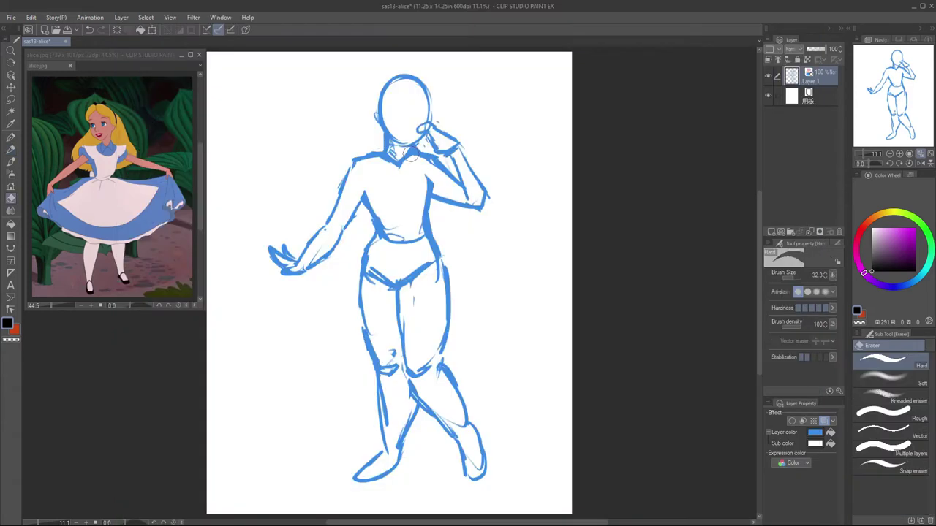
left_click_drag(422, 165, 403, 163)
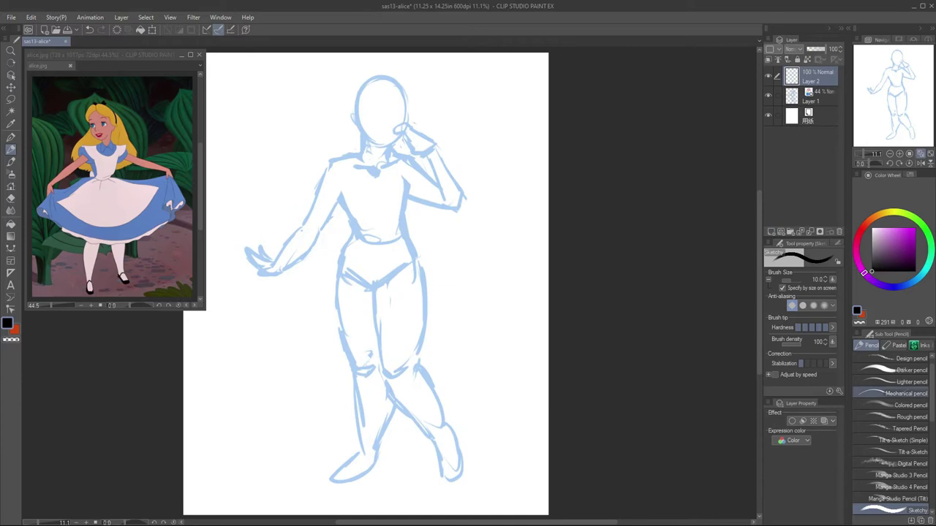
Step: Choose a finer pencil brush and draw face construction lines, including a vertical centre line
left_click(901, 487)
left_click(900, 476)
scroll(345, 99, "up", 1)
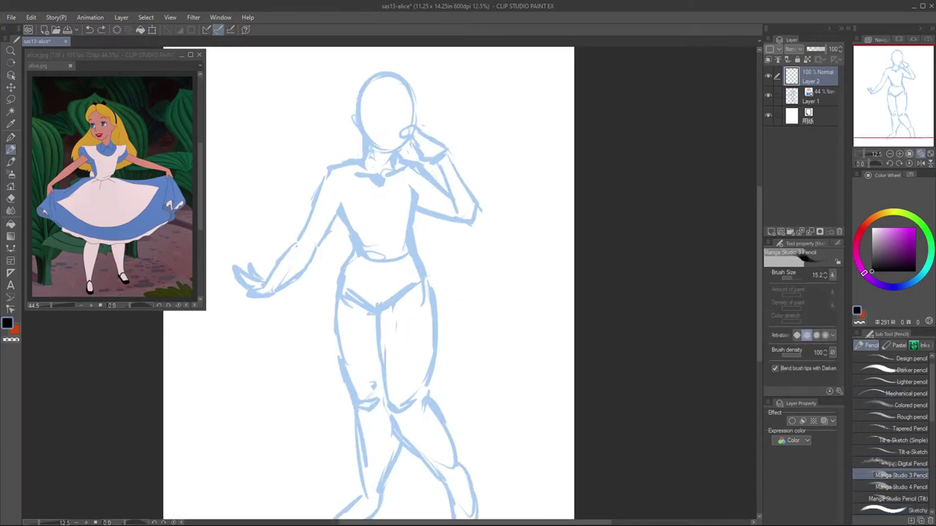
scroll(387, 285, "up", 5)
scroll(388, 285, "down", 5)
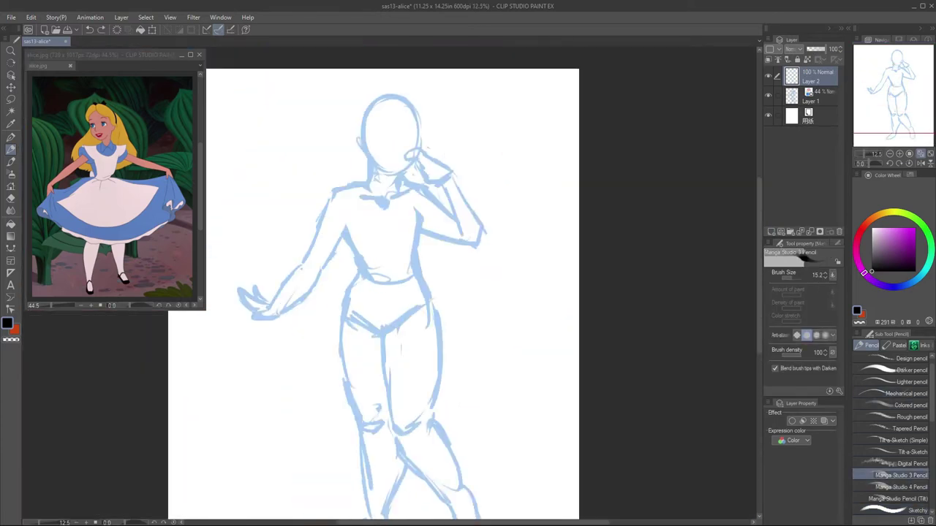
scroll(388, 285, "up", 2)
left_click_drag(446, 155, 448, 296)
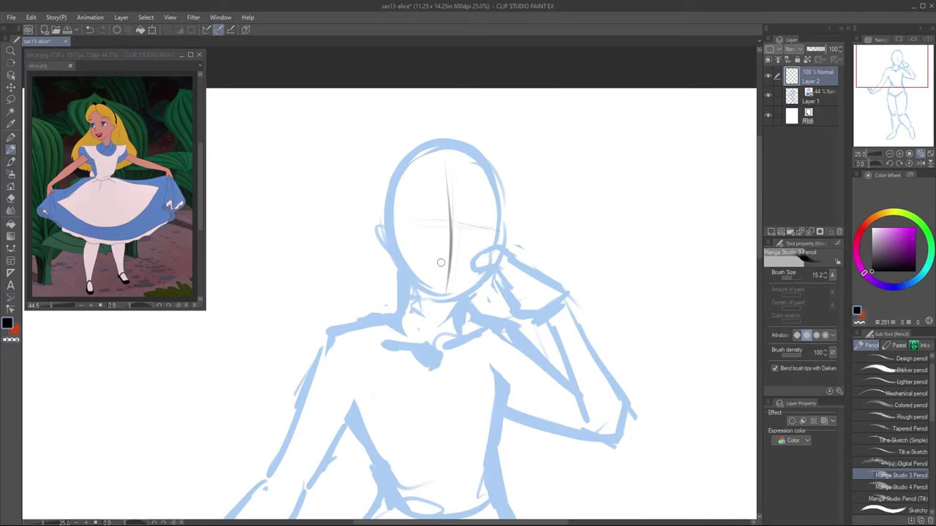
mouse_move(436, 219)
left_mouse_down()
mouse_move(498, 222)
mouse_move(391, 229)
left_mouse_up()
left_click_drag(447, 151, 447, 315)
mouse_move(432, 209)
left_mouse_down()
mouse_move(492, 213)
mouse_move(440, 227)
left_mouse_up()
Step: Ink the right eye and the eyebrows over the sketch
key("p")
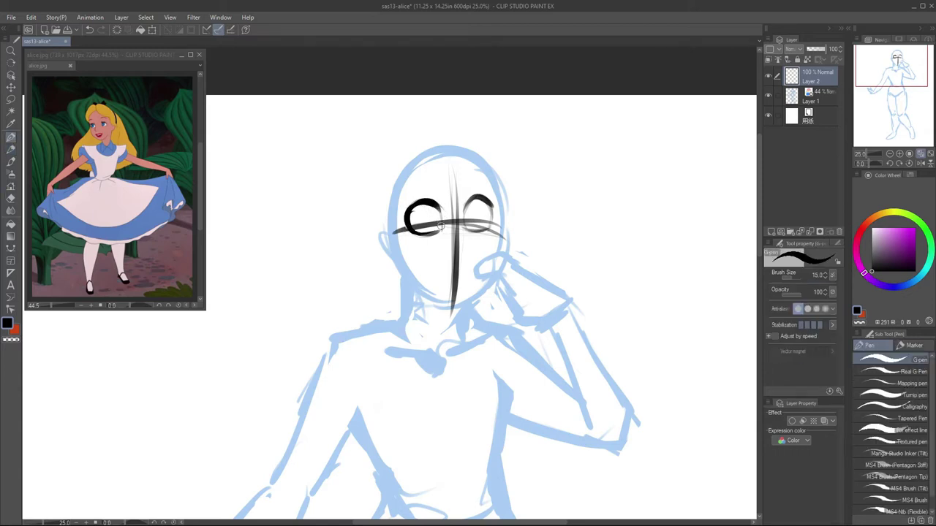
left_click_drag(489, 207, 491, 228)
key("e")
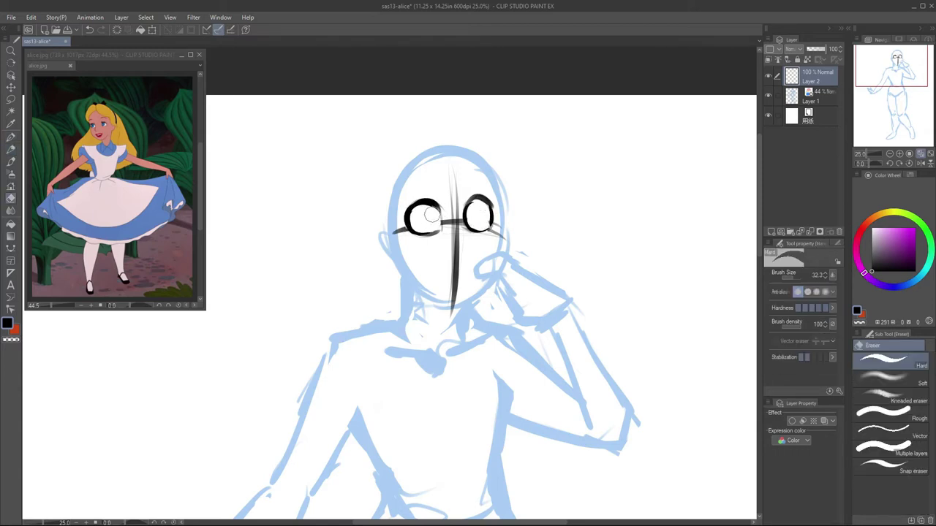
key("p")
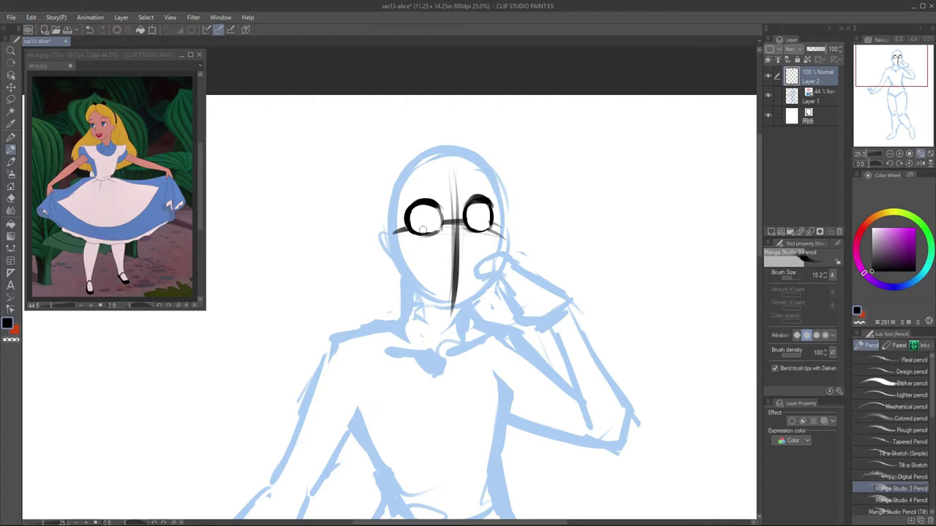
scroll(441, 192, "right", 1)
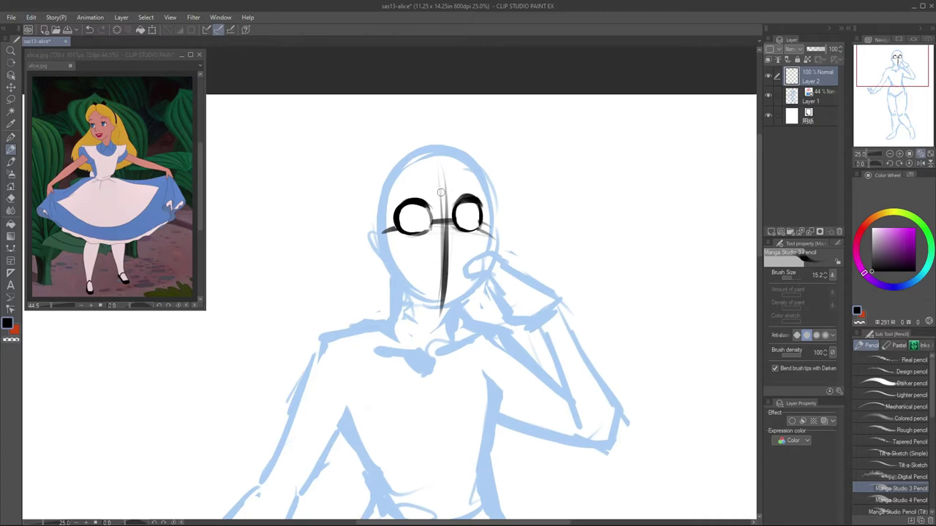
left_click_drag(455, 180, 474, 173)
key("ctrl+z")
left_click_drag(399, 192, 423, 184)
left_click_drag(452, 179, 474, 174)
scroll(439, 219, "down", 1)
mouse_move(412, 205)
left_mouse_down()
mouse_move(474, 209)
mouse_move(431, 296)
left_mouse_up()
scroll(439, 219, "down", 1)
Step: Erase the centre guide line on the face and draw the nose
key("e")
key("p")
mouse_move(437, 192)
left_mouse_down()
mouse_move(443, 231)
mouse_move(428, 155)
left_mouse_up()
key("e")
key("p")
left_click_drag(439, 212, 441, 235)
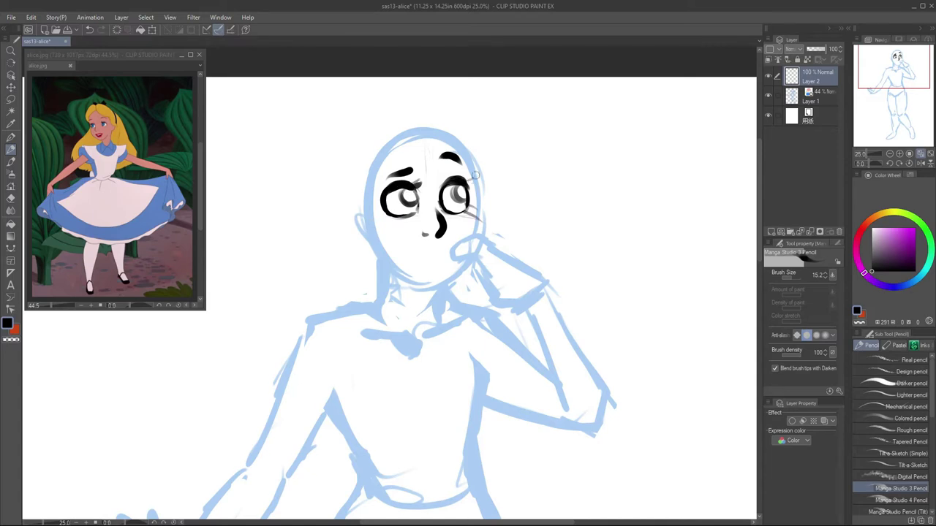
Step: With the plain pencil brush, ink the ear curve, bangs and jawline from cheek to chin
scroll(892, 431, "down", 10)
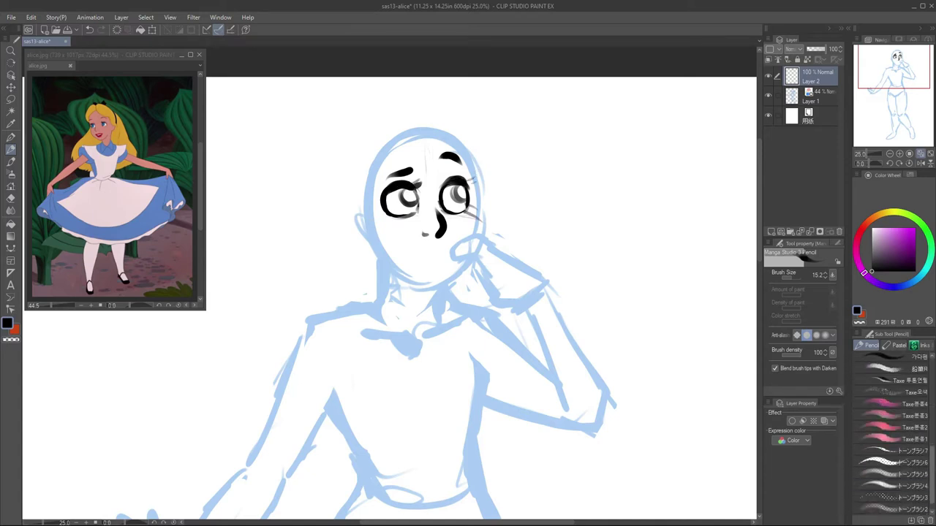
left_click(892, 421)
left_click(892, 398)
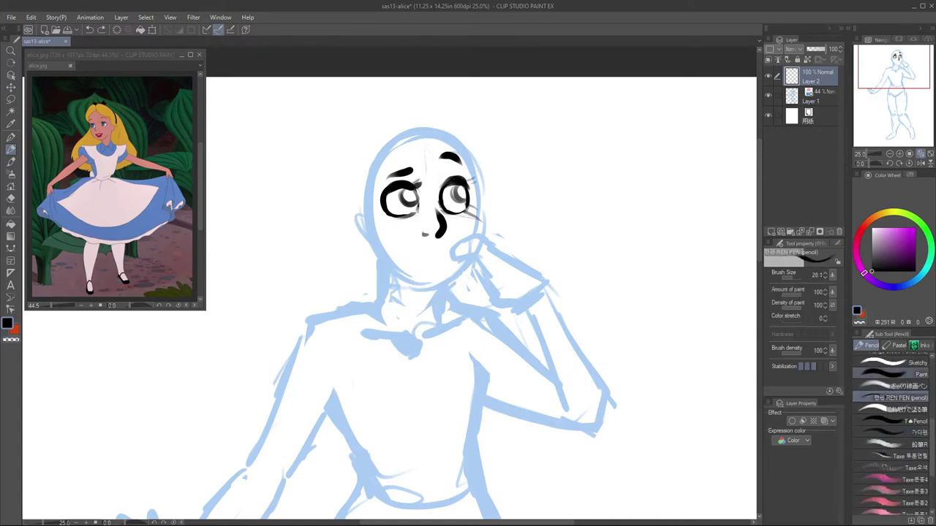
left_click(892, 456)
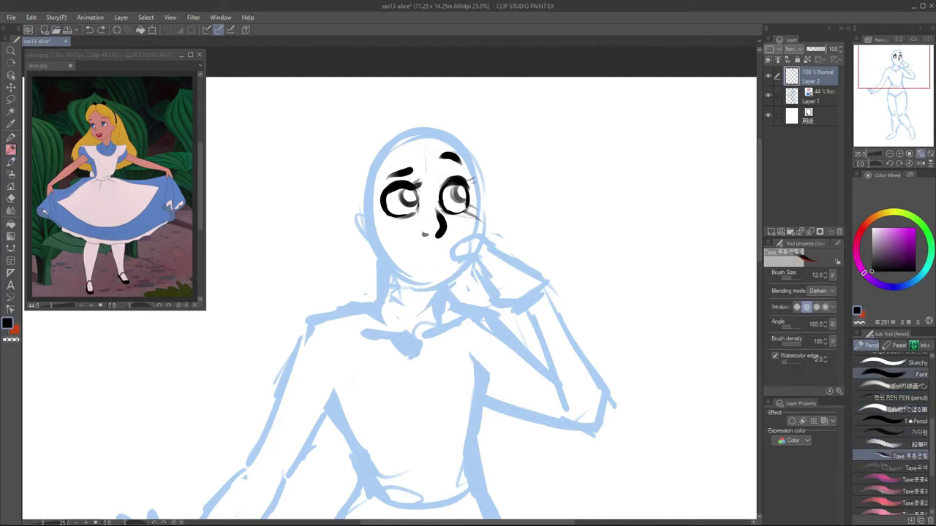
left_click(892, 422)
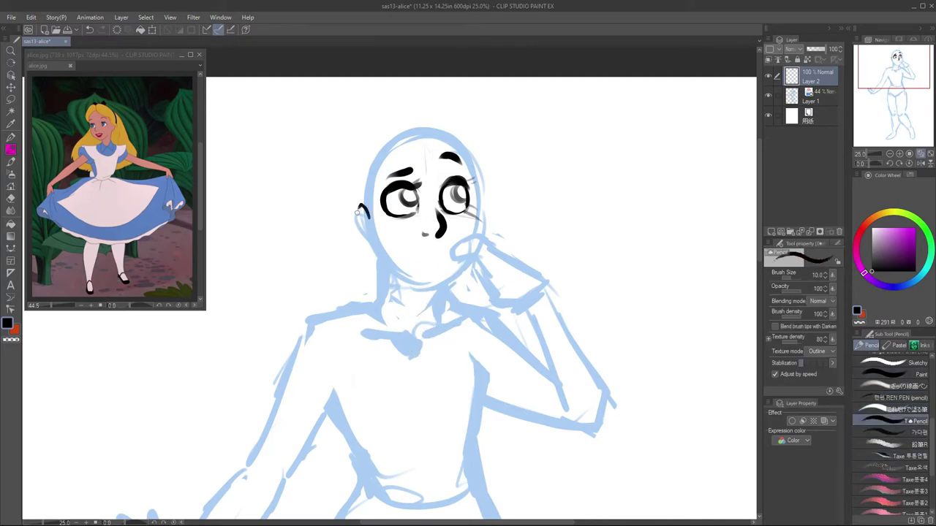
left_click_drag(378, 177, 364, 220)
mouse_move(430, 120)
left_mouse_down()
mouse_move(411, 162)
mouse_move(373, 187)
left_mouse_up()
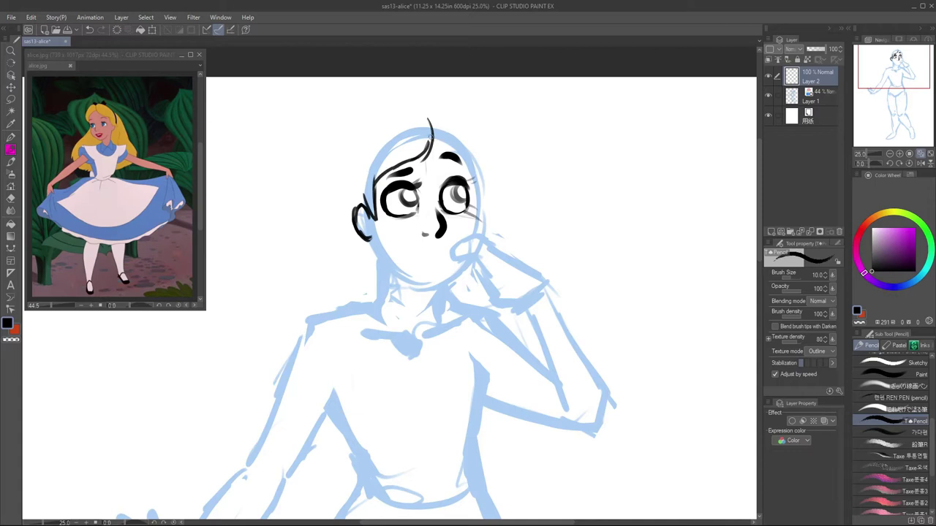
left_click_drag(469, 210, 444, 281)
mouse_move(374, 227)
left_mouse_down()
mouse_move(431, 286)
mouse_move(447, 279)
left_mouse_up()
Step: Lasso the inked head, squash it slightly vertically and rotate it a little
key("m")
left_click_drag(369, 138, 346, 161)
key("ctrl+t")
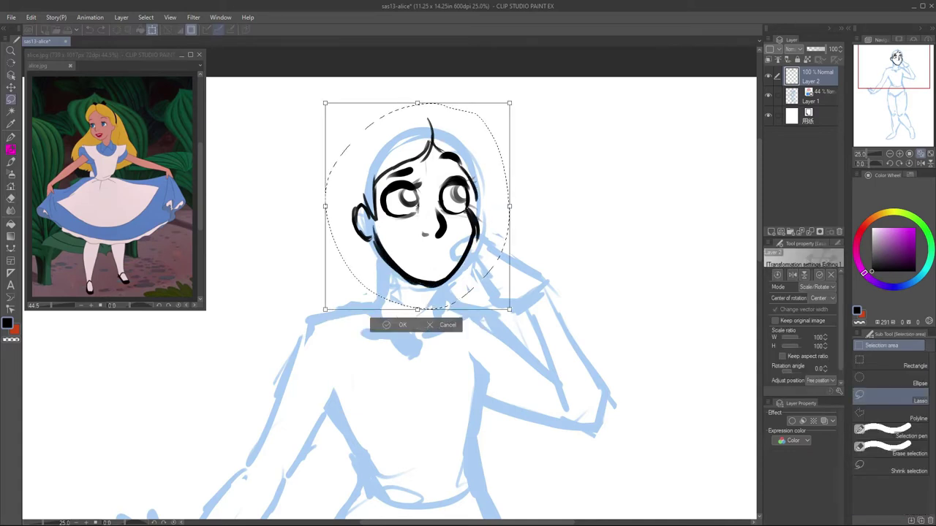
left_click_drag(417, 100, 417, 120)
left_click_drag(523, 121, 510, 100)
key("Return")
key("p")
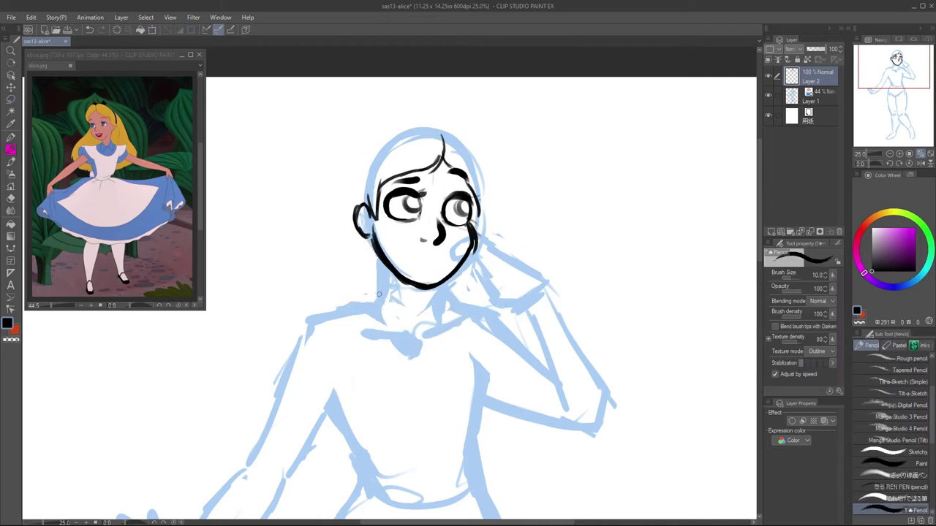
Step: Ink both sides of the neck and the wavy worried mouth, checking the face mirrored
left_click_drag(382, 260, 378, 305)
left_click_drag(441, 285, 439, 316)
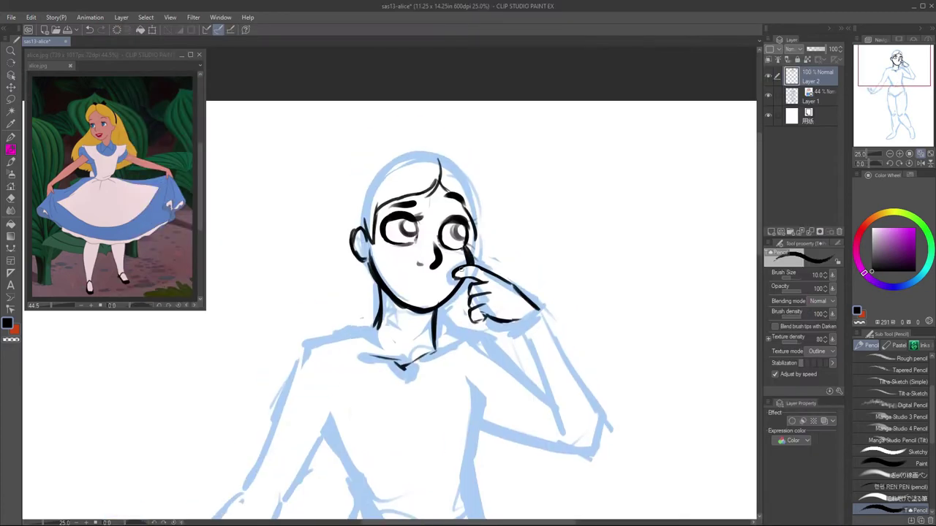
left_click_drag(482, 257, 500, 291)
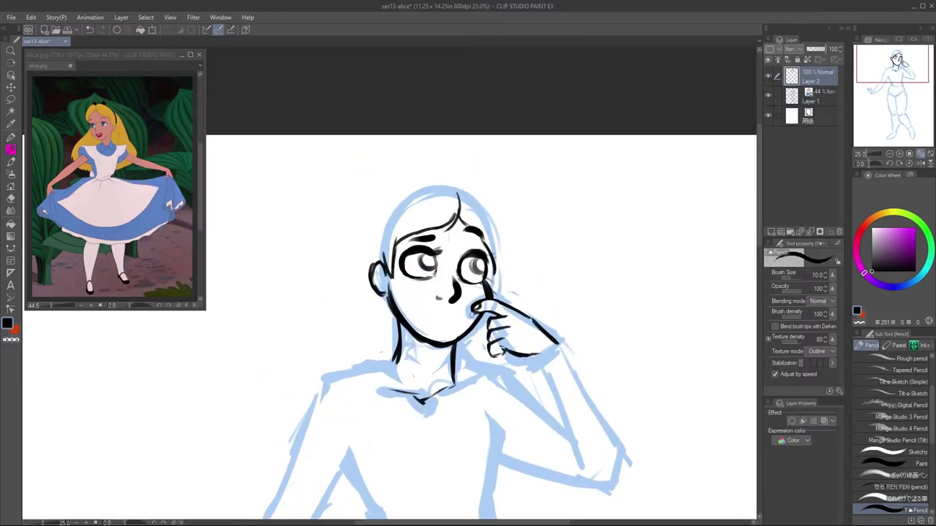
left_click_drag(424, 320, 452, 318)
key("p")
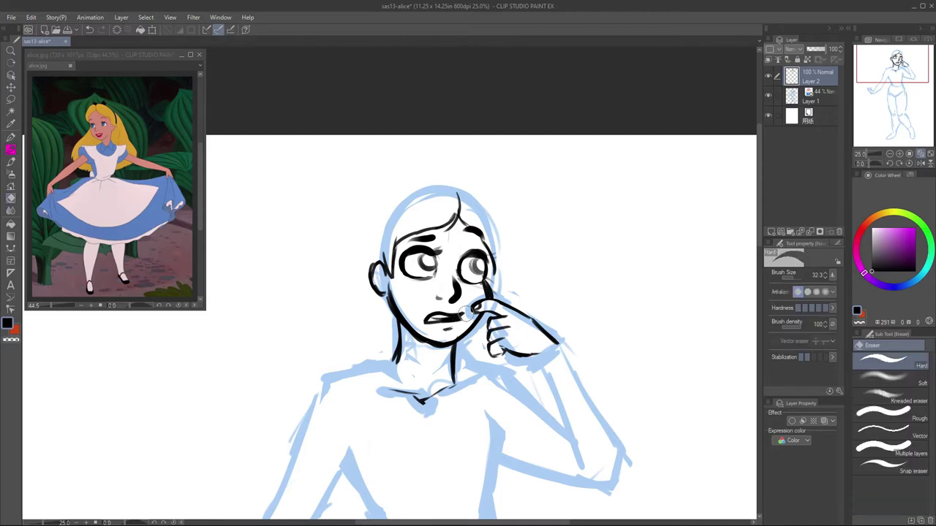
key("h")
key("p")
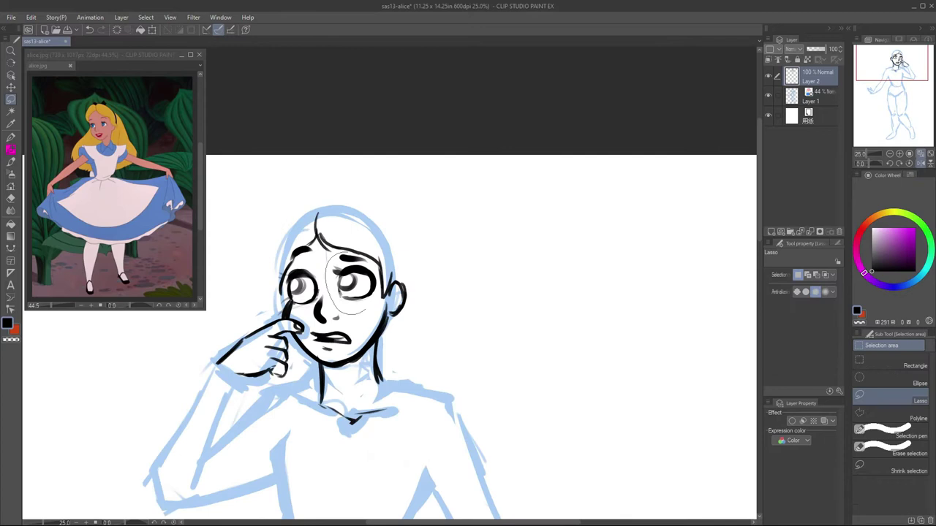
key("h")
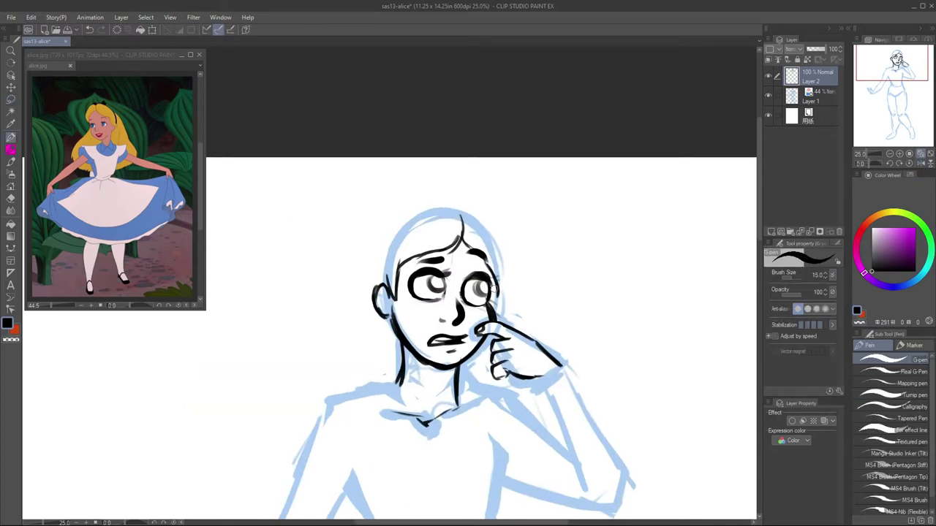
key("p")
key("p")
Step: Redraw the head outline with a small tuft and the hair bow on top
mouse_move(471, 234)
left_mouse_down()
mouse_move(415, 239)
mouse_move(400, 254)
left_mouse_up()
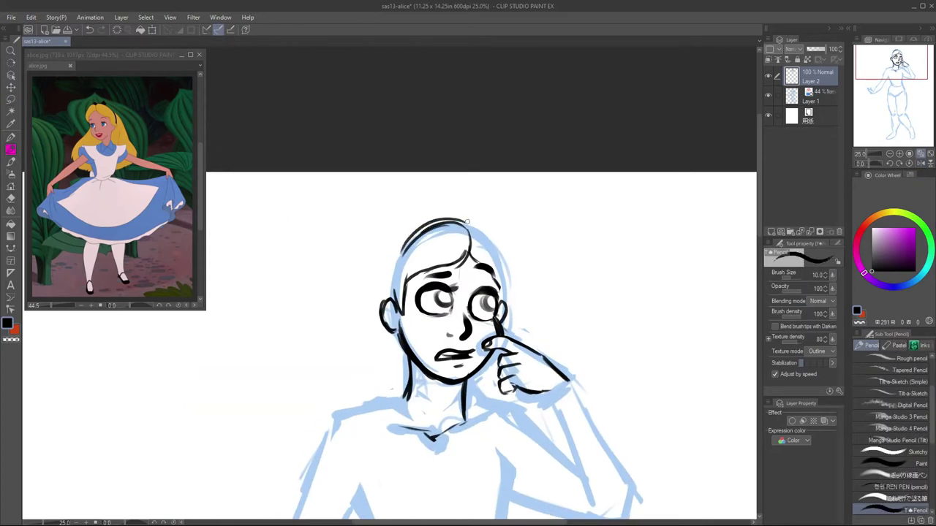
left_click_drag(438, 218, 388, 294)
mouse_move(468, 222)
left_mouse_down()
mouse_move(516, 294)
mouse_move(518, 272)
left_mouse_up()
key("e")
left_click_drag(424, 232, 392, 285)
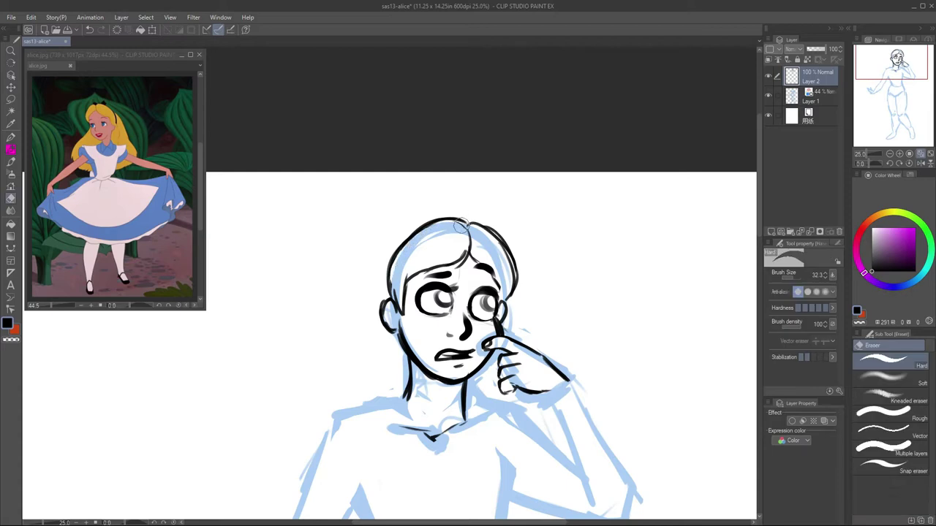
key("p")
mouse_move(447, 217)
left_mouse_down()
mouse_move(467, 220)
mouse_move(391, 263)
left_mouse_up()
key("p")
left_click_drag(488, 221, 515, 250)
Step: Draw long flowing hair strokes down the left and right sides
left_click_drag(414, 222, 278, 412)
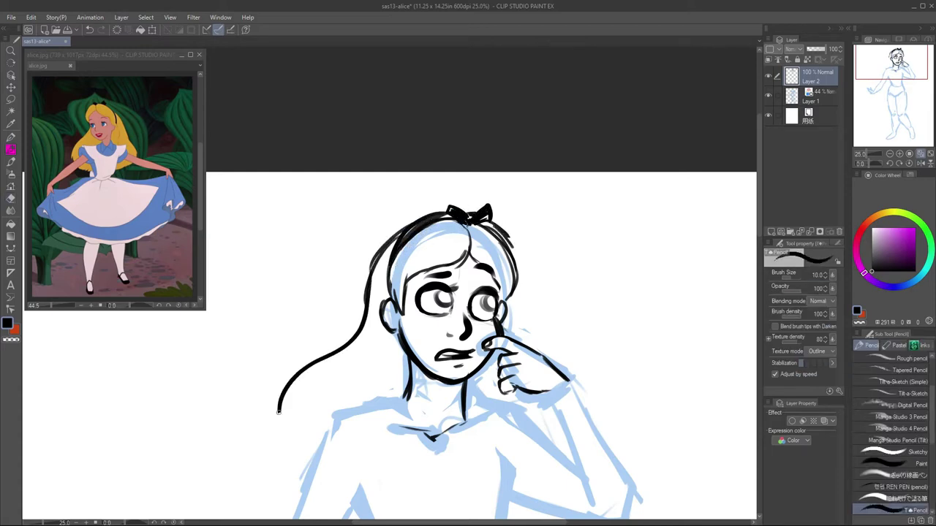
left_click_drag(319, 365, 278, 440)
left_click_drag(301, 430, 287, 456)
left_click_drag(504, 235, 605, 426)
mouse_move(585, 410)
left_mouse_down()
mouse_move(552, 325)
mouse_move(553, 400)
left_mouse_up()
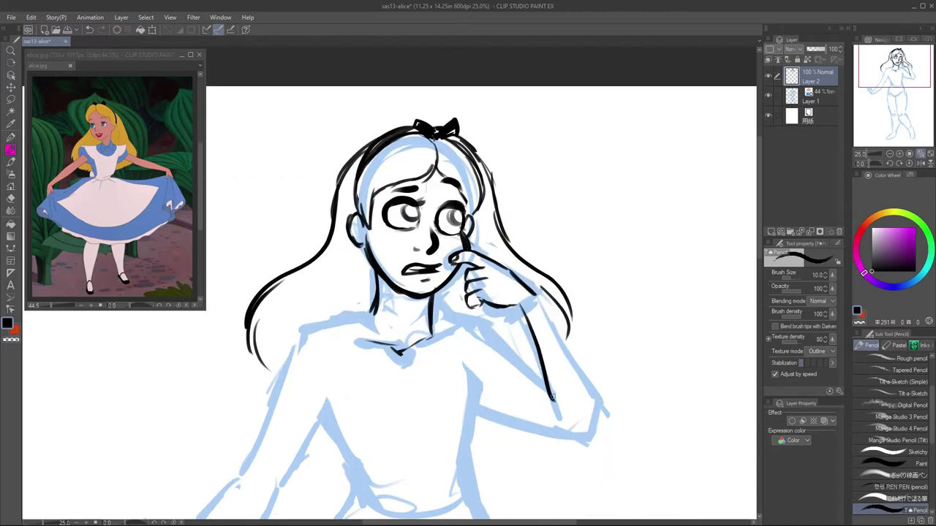
Step: Ink the raised arm's outer contour, elbow and both forearm edges
mouse_move(541, 300)
left_mouse_down()
mouse_move(601, 408)
mouse_move(591, 438)
left_mouse_up()
left_click_drag(471, 402, 590, 442)
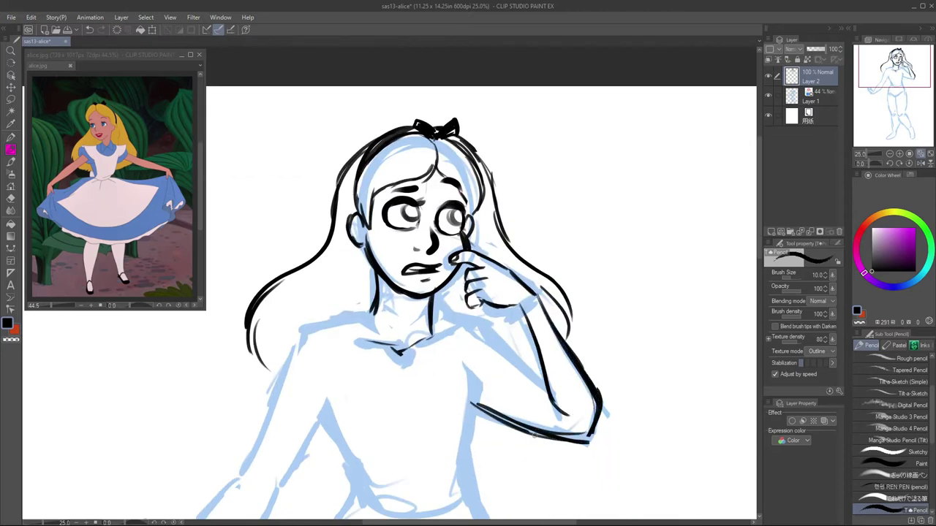
key("p")
key("ctrl+z")
left_click_drag(474, 401, 590, 439)
mouse_move(436, 315)
left_mouse_down()
mouse_move(547, 392)
mouse_move(580, 376)
mouse_move(581, 349)
mouse_move(547, 314)
left_mouse_up()
key("p")
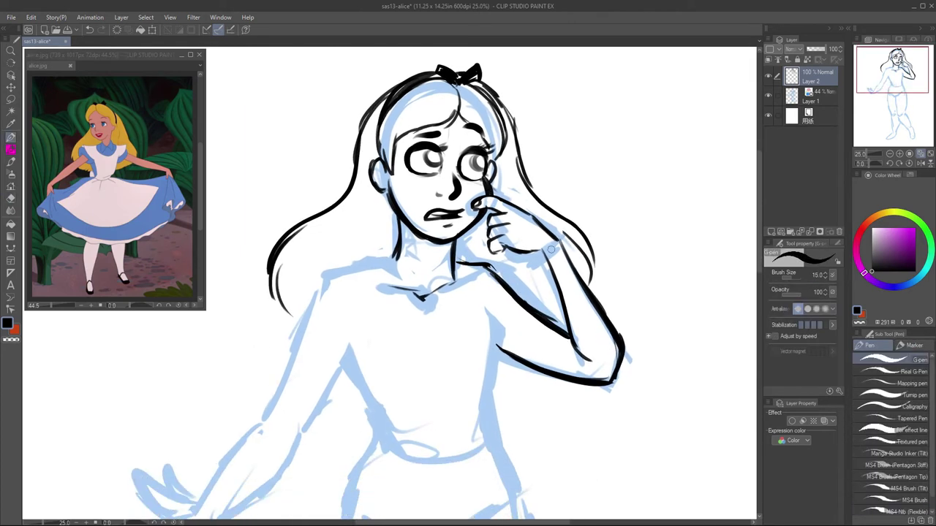
Step: Redraw the neck line and ink both collar flaps, erasing stray strokes
key("e")
left_click_drag(488, 263, 455, 259)
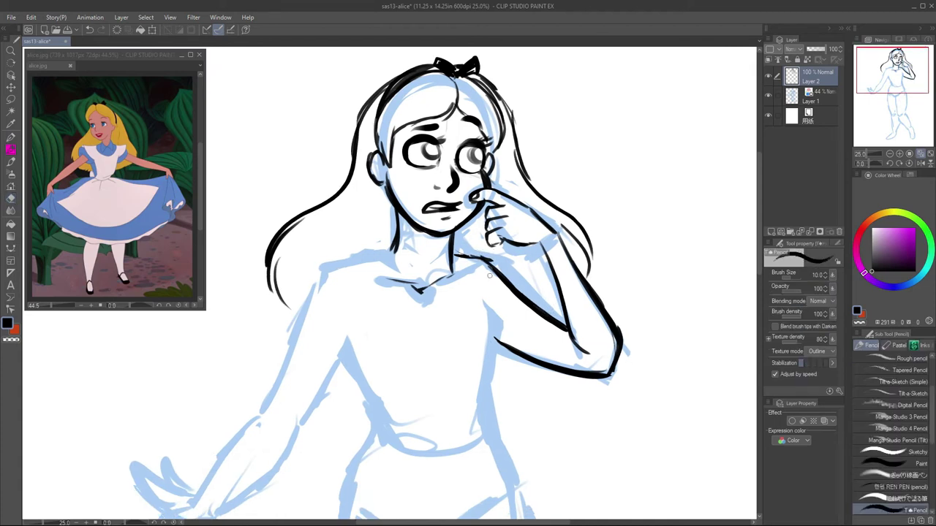
key("p")
mouse_move(396, 244)
left_mouse_down()
mouse_move(379, 300)
mouse_move(428, 294)
left_mouse_up()
left_click_drag(426, 278, 468, 300)
mouse_move(456, 250)
left_mouse_down()
mouse_move(465, 300)
mouse_move(452, 261)
mouse_move(402, 315)
left_mouse_up()
key("e")
key("p")
key("e")
mouse_move(427, 270)
left_mouse_down()
mouse_move(449, 313)
mouse_move(471, 304)
mouse_move(395, 289)
mouse_move(442, 267)
mouse_move(417, 230)
mouse_move(446, 228)
left_mouse_up()
Step: Fill the neck shadow under the chin solid black with the Pencil, tidying edges with the Hard Eraser
key("p")
key("e")
key("p")
key("e")
key("p")
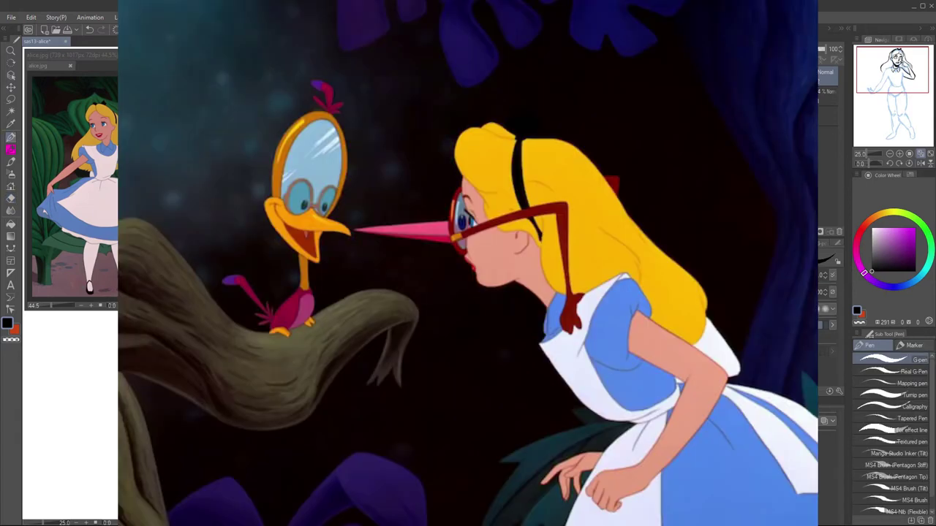
key("p")
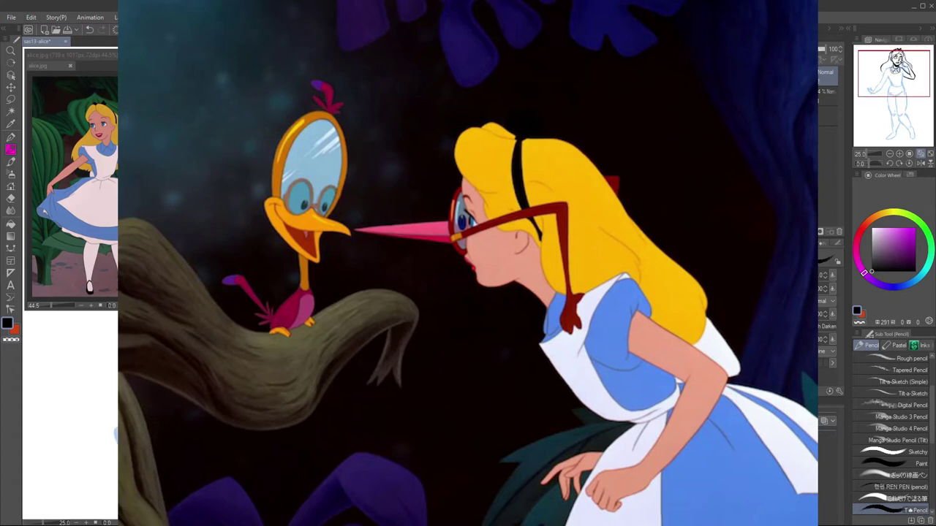
Step: Ink the collar stroke, using a mirrored view and flipping it back afterward
key("h")
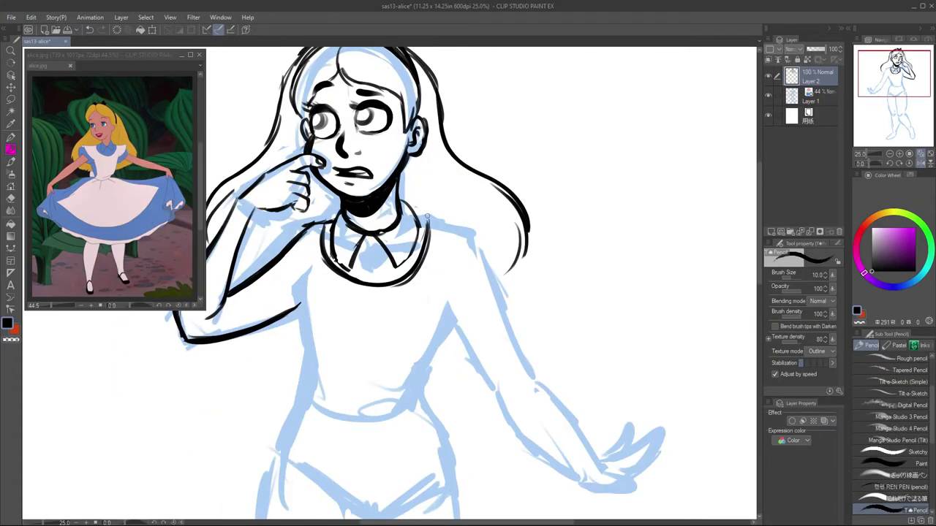
left_click_drag(429, 215, 395, 285)
key("e")
key("h")
key("p")
mouse_move(350, 220)
left_mouse_down()
mouse_move(368, 226)
mouse_move(349, 290)
mouse_move(370, 302)
left_mouse_up()
Step: Ink both shoulder lines and the right side of the torso, trimming overshoots
mouse_move(473, 218)
left_mouse_down()
mouse_move(475, 236)
mouse_move(512, 221)
left_mouse_up()
mouse_move(506, 230)
left_mouse_down()
mouse_move(510, 295)
mouse_move(500, 239)
mouse_move(477, 250)
mouse_move(468, 355)
left_mouse_up()
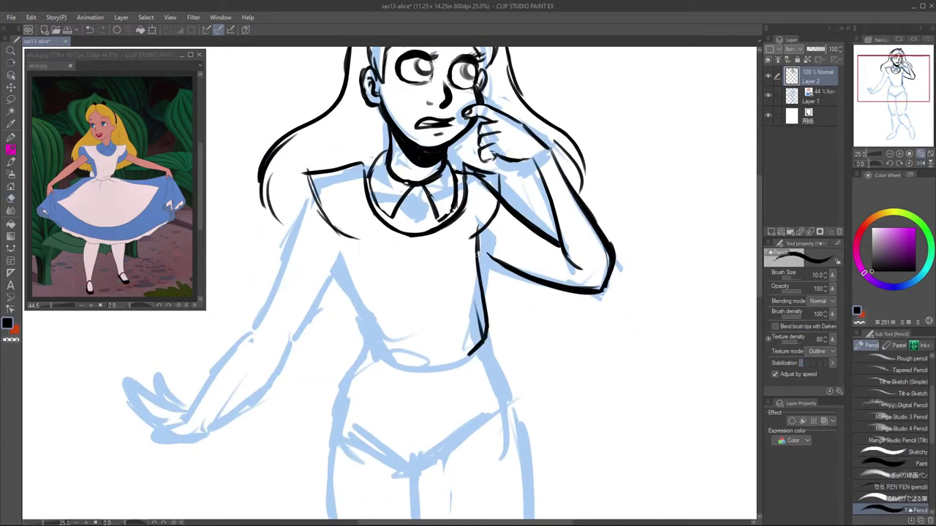
left_click_drag(477, 241, 476, 348)
key("e")
mouse_move(468, 165)
left_mouse_down()
mouse_move(492, 178)
mouse_move(460, 166)
left_mouse_up()
key("p")
key("e")
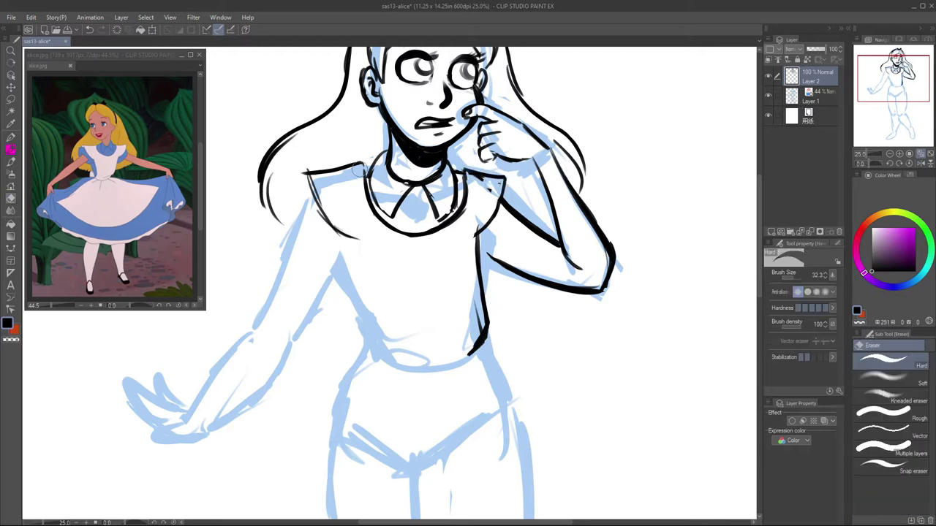
key("p")
mouse_move(303, 173)
left_mouse_down()
mouse_move(350, 170)
mouse_move(310, 175)
left_mouse_up()
Step: Ink the torso's left side, redraw its right side, and add the bodice edge and curved waistband
mouse_move(357, 252)
left_mouse_down()
mouse_move(409, 366)
mouse_move(477, 345)
left_mouse_up()
key("e")
left_click_drag(483, 249, 479, 356)
key("p")
left_click_drag(484, 279, 472, 349)
left_click_drag(454, 332, 449, 303)
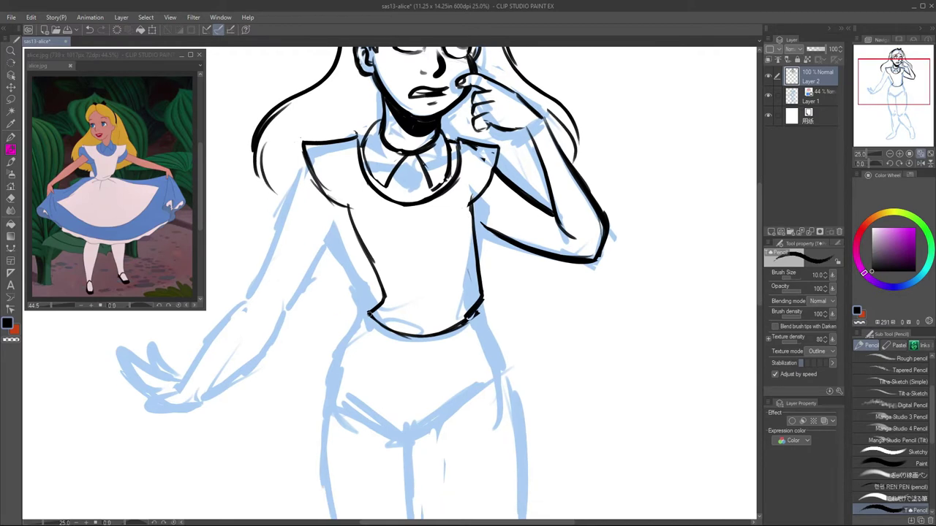
left_click_drag(357, 327, 485, 330)
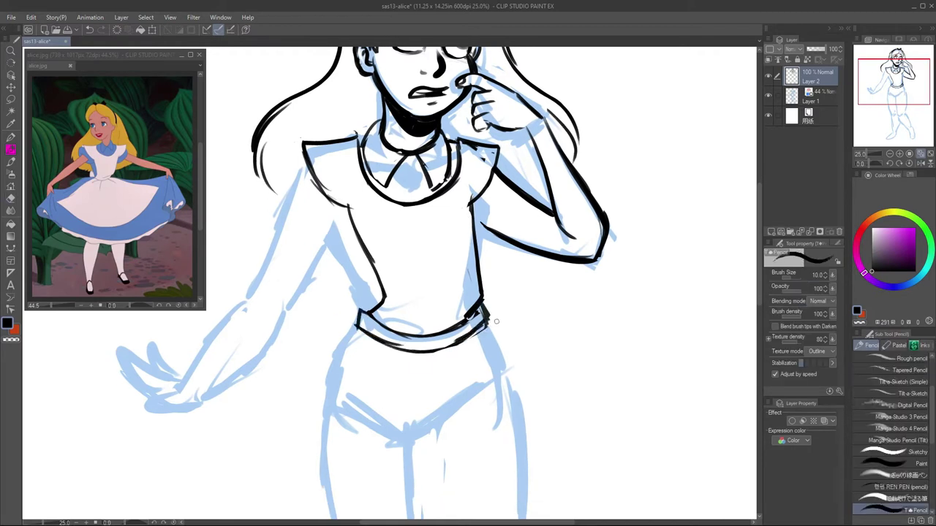
key("e")
key("p")
Step: Ink the right and left puffy sleeves, with hatch lines at the sleeve cuff
mouse_move(504, 163)
left_mouse_down()
mouse_move(531, 219)
mouse_move(491, 255)
left_mouse_up()
mouse_move(498, 257)
left_mouse_down()
mouse_move(465, 222)
mouse_move(495, 246)
left_mouse_up()
key("e")
mouse_move(488, 174)
left_mouse_down()
mouse_move(532, 216)
mouse_move(505, 221)
left_mouse_up()
key("p")
key("ctrl+z")
left_click_drag(511, 233, 485, 240)
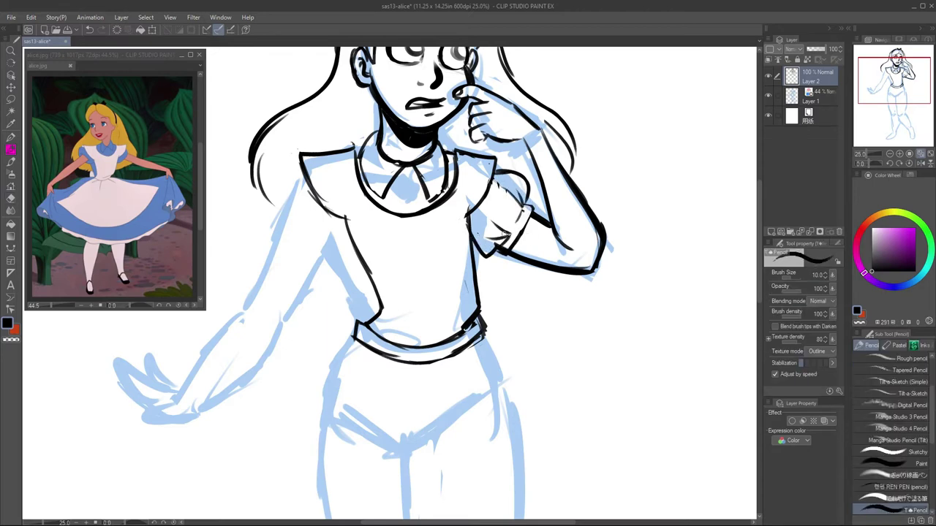
key("p")
mouse_move(301, 177)
left_mouse_down()
mouse_move(321, 199)
mouse_move(330, 286)
mouse_move(343, 267)
mouse_move(351, 326)
left_mouse_up()
key("p")
Step: Zoom out to the whole figure and ink the skirt hem and right side
key("p")
mouse_move(385, 274)
left_mouse_down()
mouse_move(359, 336)
mouse_move(379, 335)
left_mouse_up()
key("p")
left_click_drag(439, 293, 407, 316)
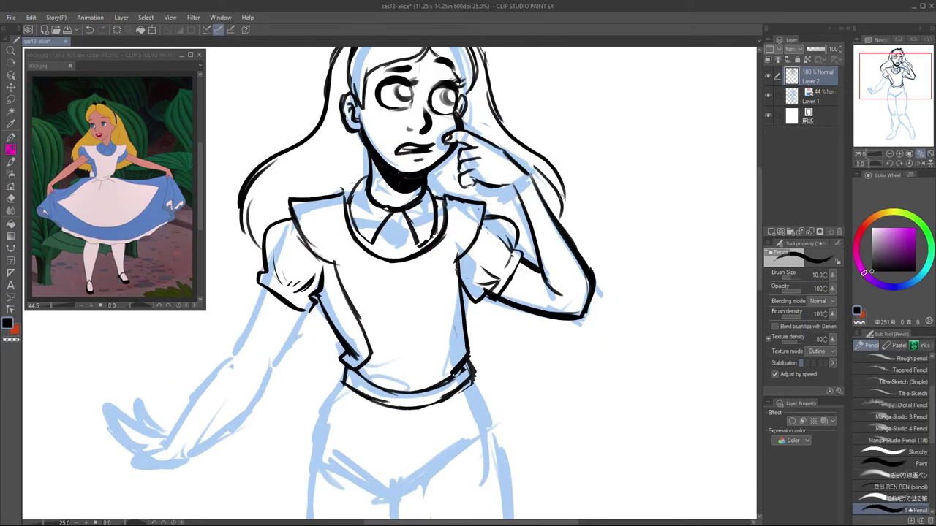
left_click_drag(592, 225, 592, 94)
key("ctrl+minus")
mouse_move(379, 235)
left_mouse_down()
mouse_move(341, 340)
mouse_move(465, 375)
left_mouse_up()
key("ctrl+z")
left_click_drag(443, 234, 483, 357)
Step: Ink the outer left and right skirt lines down to the hem, touching up both hem ends
key("p")
key("p")
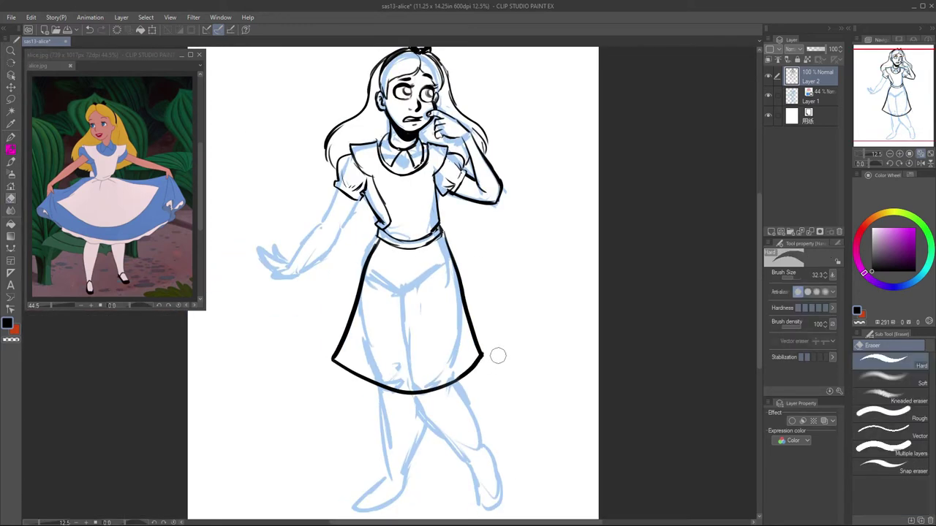
mouse_move(376, 231)
left_mouse_down()
mouse_move(304, 316)
mouse_move(318, 387)
left_mouse_up()
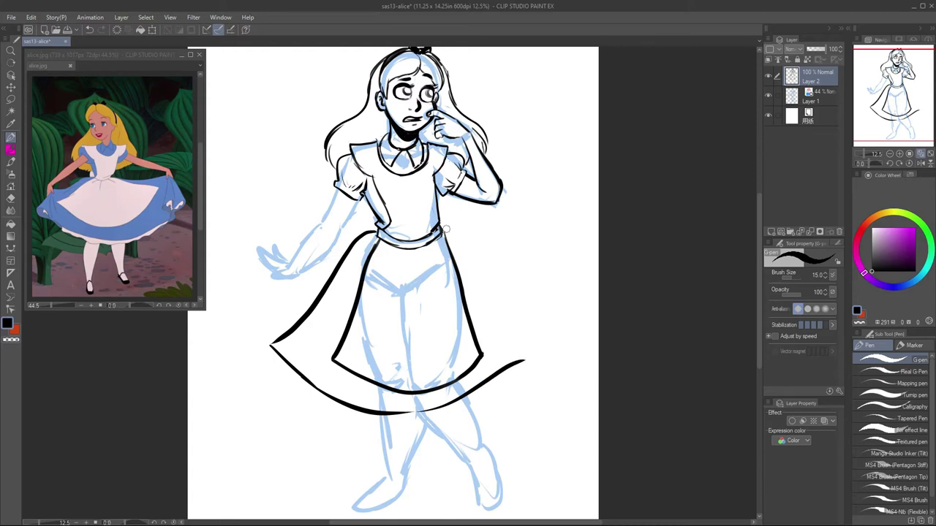
left_click_drag(446, 229, 532, 354)
key("p")
key("p")
key("p")
key("p")
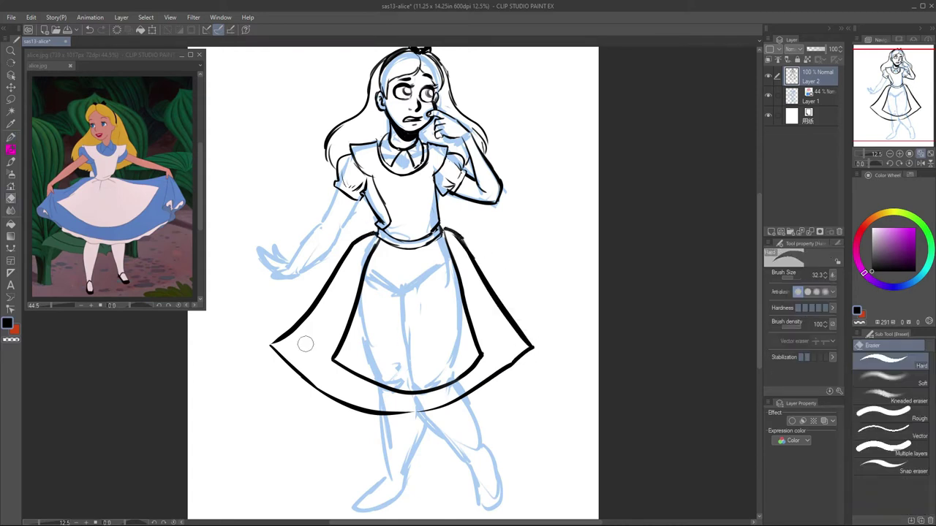
left_click_drag(264, 351, 282, 363)
left_click_drag(533, 353, 519, 365)
Step: Ink both sides of the left upper arm and the forearm, redrawing the hand's lower edge
scroll(256, 180, "up", 3)
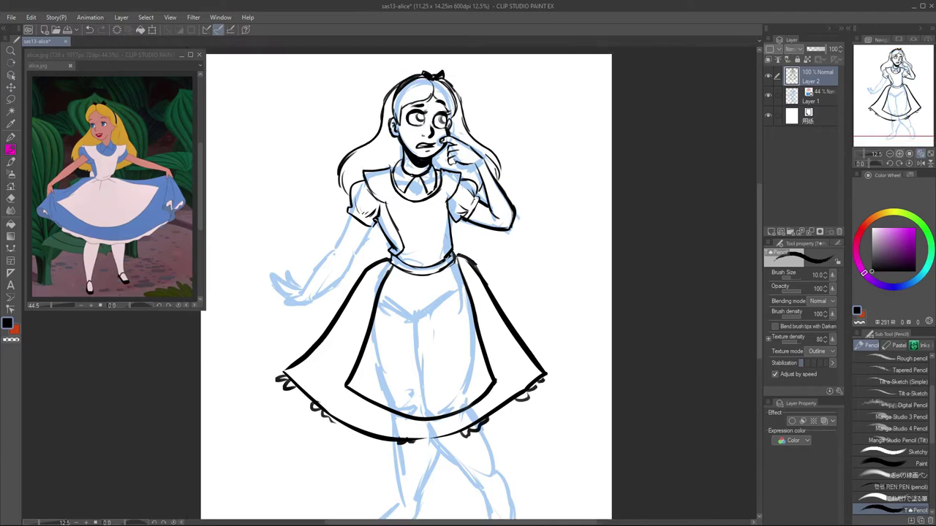
mouse_move(409, 223)
left_mouse_down()
mouse_move(428, 266)
mouse_move(382, 278)
left_mouse_up()
mouse_move(451, 223)
left_mouse_down()
mouse_move(416, 289)
mouse_move(324, 352)
left_mouse_up()
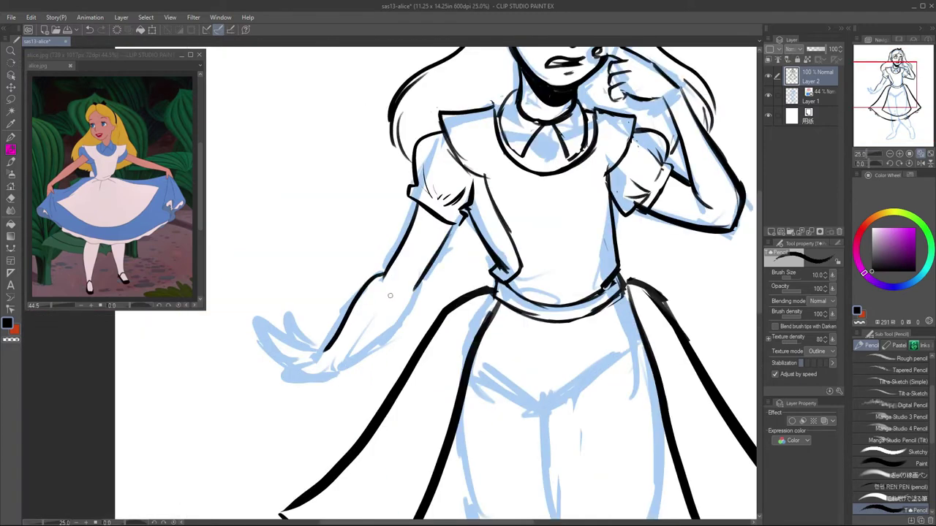
left_click_drag(413, 286, 340, 367)
key("ctrl+z")
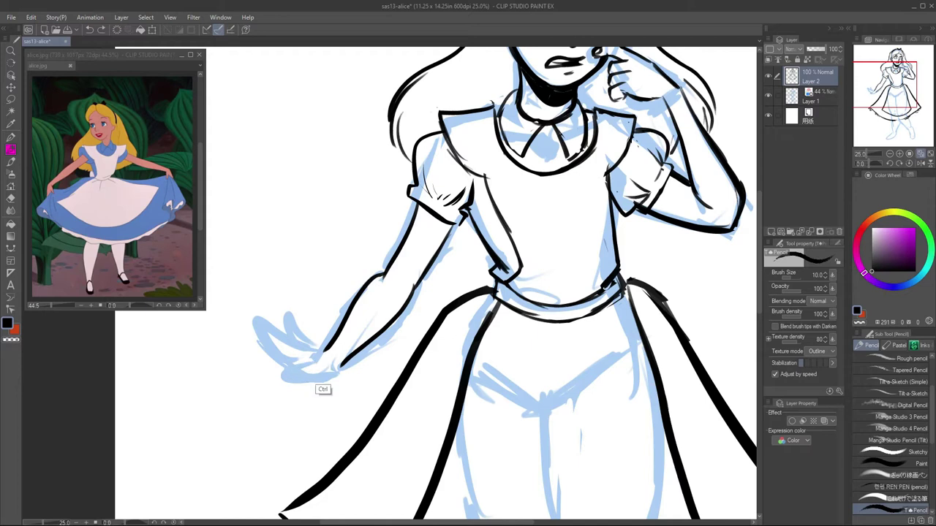
left_click_drag(284, 368, 329, 378)
Step: Ink the splayed fingers and fingertips of the left hand, undoing unwanted strokes
key("ctrl+z")
left_click_drag(259, 326, 301, 357)
left_click_drag(268, 354, 303, 366)
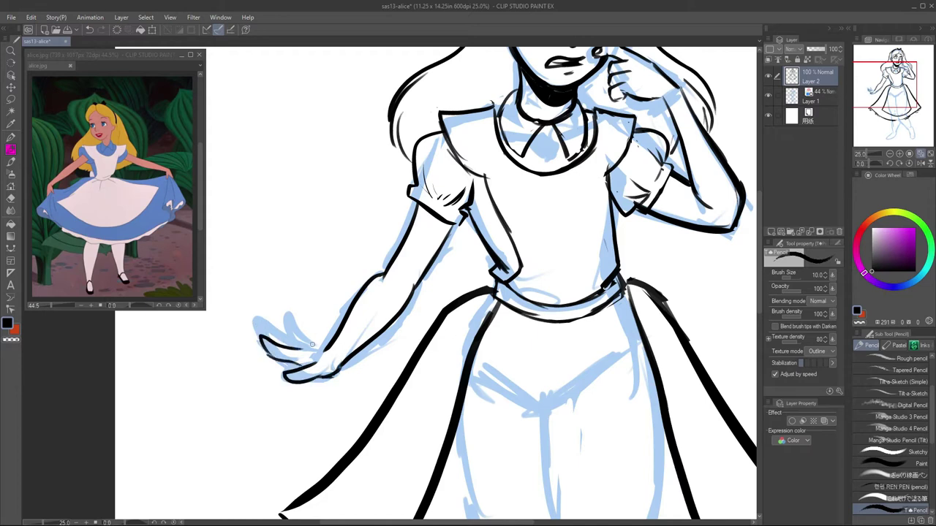
left_click_drag(266, 326, 314, 347)
mouse_move(284, 319)
left_mouse_down()
mouse_move(315, 344)
mouse_move(288, 336)
left_mouse_up()
mouse_move(297, 311)
left_mouse_down()
mouse_move(322, 341)
mouse_move(315, 334)
left_mouse_up()
key("ctrl+z")
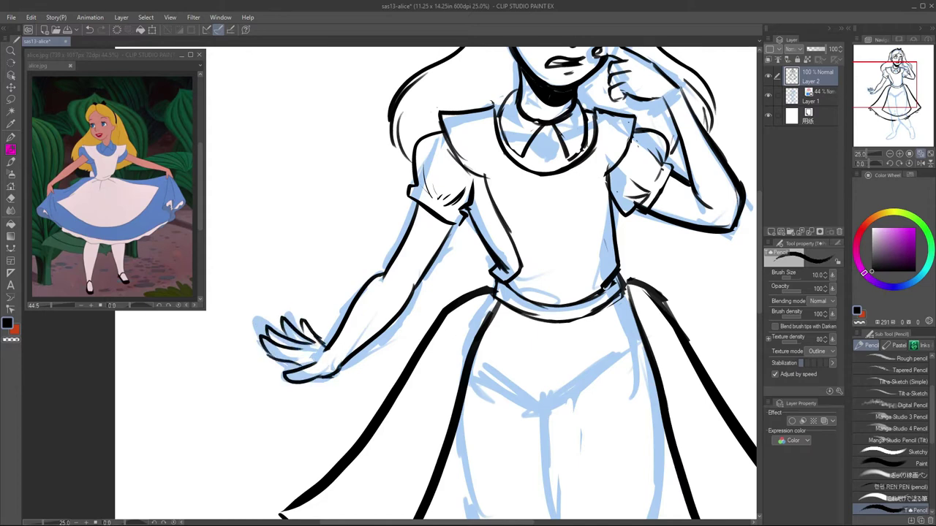
scroll(435, 285, "right", 3)
scroll(436, 285, "up", 3)
key("e")
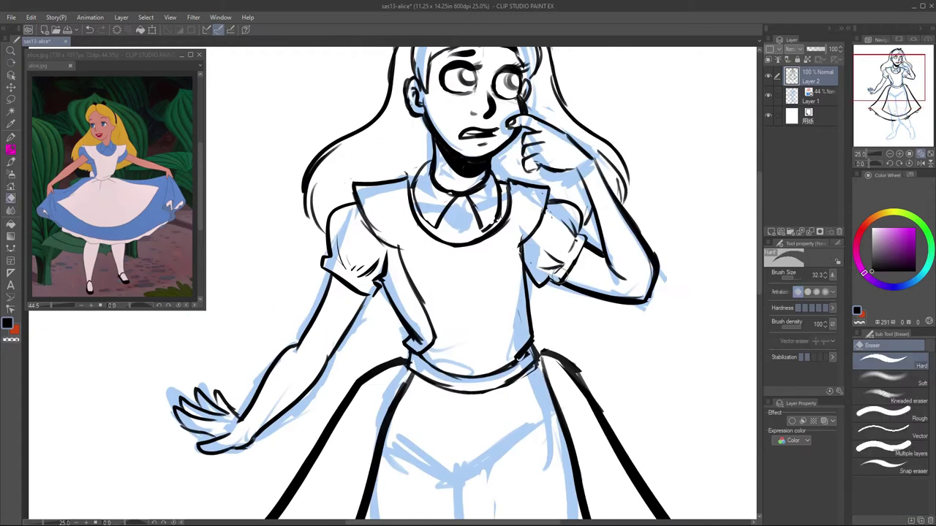
scroll(426, 235, "down", 2)
key("p")
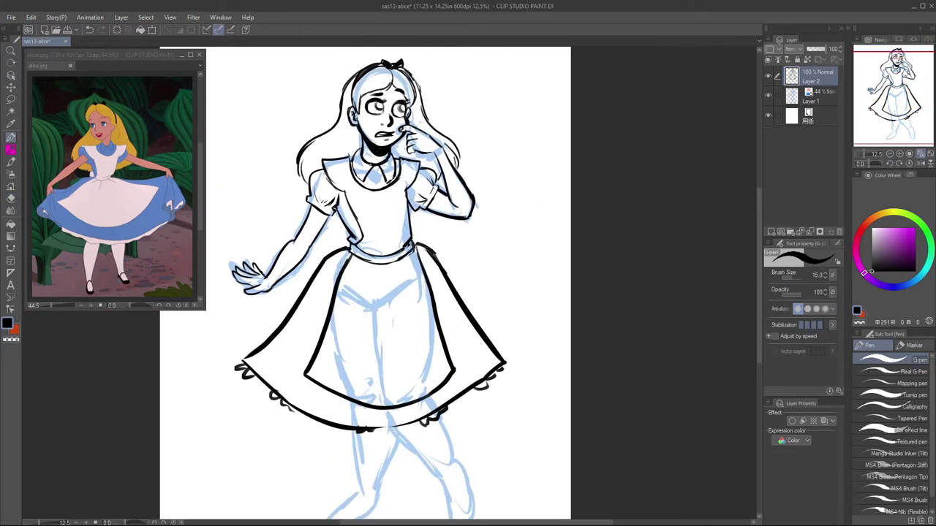
Step: On the blue sketch layer, lasso the skirt and legs and move them about 80 px left
scroll(365, 285, "down", 2)
scroll(366, 285, "right", 1)
key("m")
left_click(811, 95)
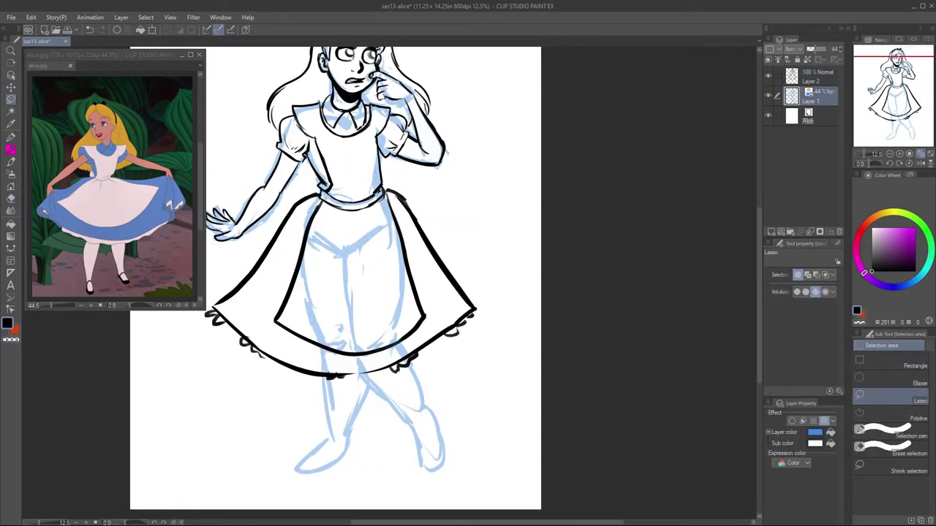
mouse_move(387, 194)
left_mouse_down()
mouse_move(501, 454)
mouse_move(394, 193)
left_mouse_up()
key("ctrl+t")
left_click_drag(379, 351, 319, 354)
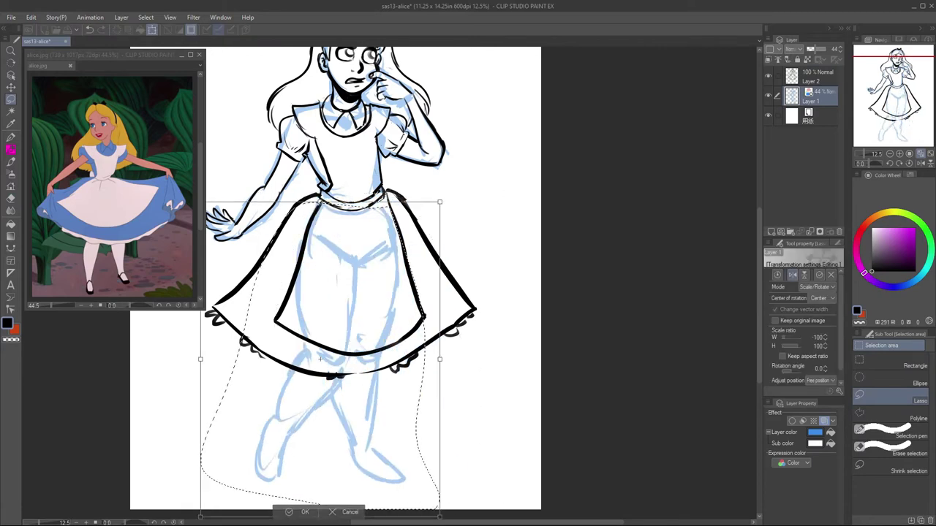
key("Return")
Step: On the ink layer, ink the left leg and its shoe with sole, straps and heel
scroll(351, 307, "down", 1)
left_click(812, 76)
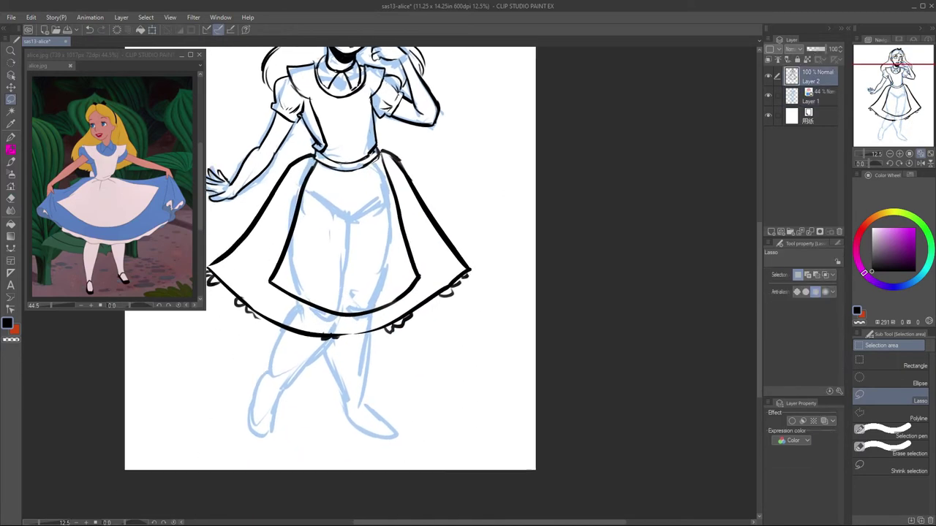
scroll(366, 278, "up", 2)
key("p")
key("p")
left_click_drag(368, 253, 348, 353)
mouse_move(348, 345)
left_mouse_down()
mouse_move(324, 443)
mouse_move(371, 362)
mouse_move(448, 270)
left_mouse_up()
key("ctrl+z")
left_click_drag(372, 366, 451, 264)
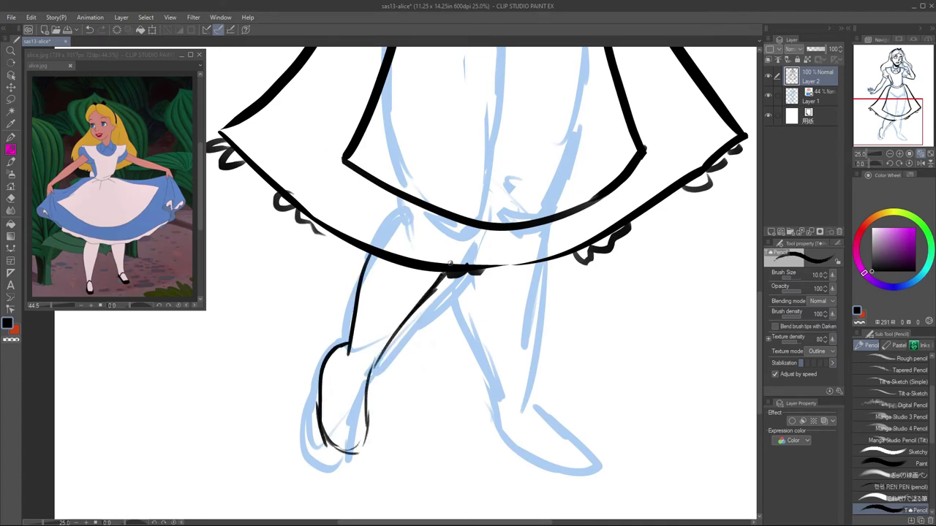
mouse_move(329, 386)
left_mouse_down()
mouse_move(349, 425)
mouse_move(367, 395)
left_mouse_up()
left_click_drag(330, 384, 368, 382)
mouse_move(366, 380)
left_mouse_down()
mouse_move(368, 427)
mouse_move(357, 423)
left_mouse_up()
left_click_drag(343, 348, 329, 394)
Step: Ink the right leg's front and back edges and its strapped shoe with an ankle stroke
left_click_drag(512, 314, 388, 286)
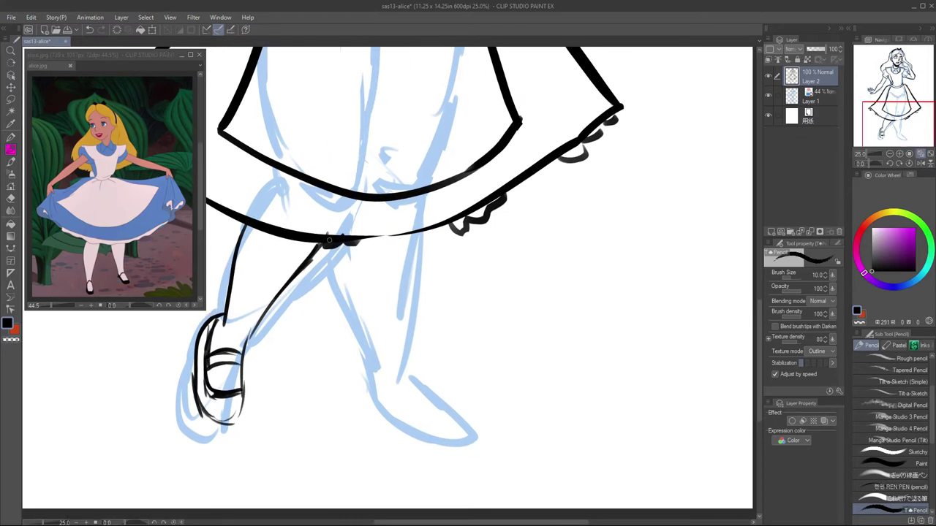
mouse_move(329, 240)
left_mouse_down()
mouse_move(380, 373)
mouse_move(382, 407)
left_mouse_up()
mouse_move(418, 232)
left_mouse_down()
mouse_move(411, 327)
mouse_move(453, 399)
left_mouse_up()
key("ctrl+z")
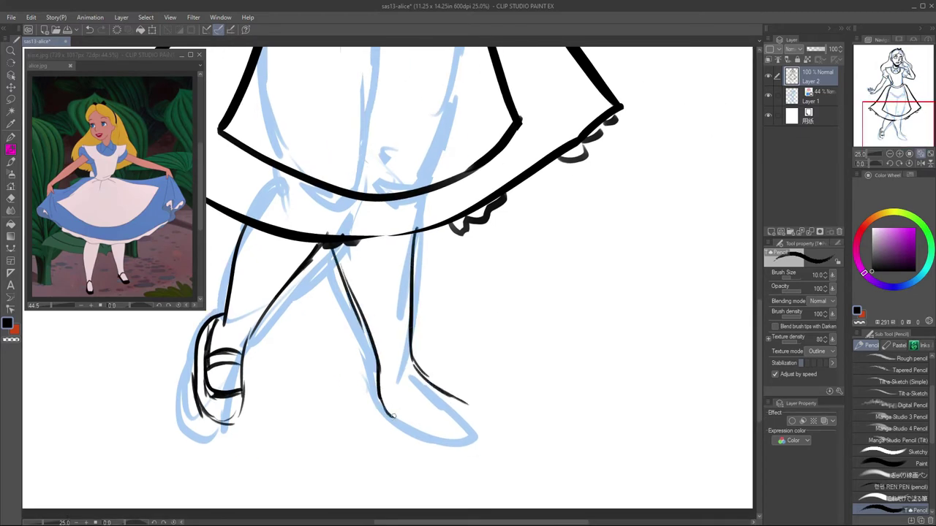
left_click_drag(383, 414, 468, 442)
mouse_move(429, 377)
left_mouse_down()
mouse_move(490, 409)
mouse_move(470, 437)
left_mouse_up()
mouse_move(448, 420)
left_mouse_down()
mouse_move(461, 407)
mouse_move(455, 399)
left_mouse_up()
mouse_move(423, 416)
left_mouse_down()
mouse_move(449, 394)
mouse_move(431, 386)
left_mouse_up()
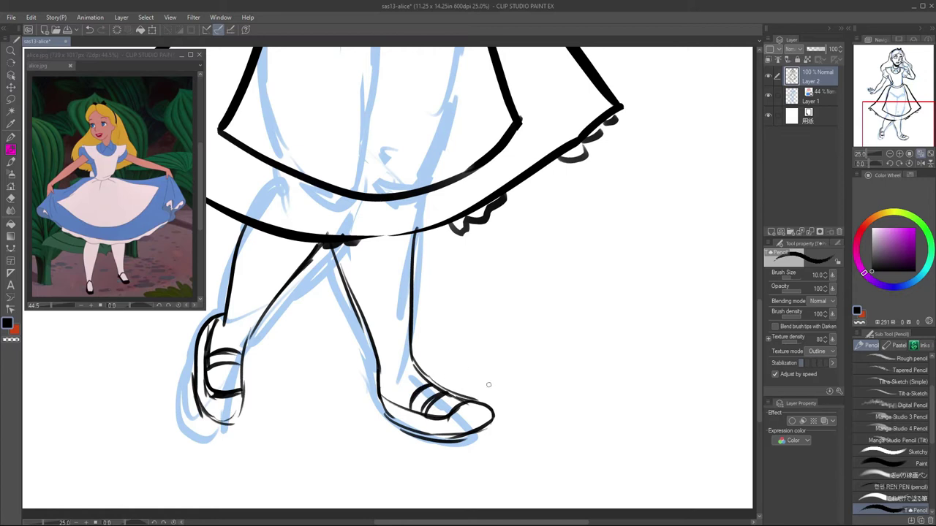
left_click_drag(455, 310, 468, 353)
left_click_drag(393, 407, 410, 414)
Step: Lasso the inked right leg and rotate it clockwise about 17 degrees, checking with the sketch hidden
scroll(439, 285, "down", 4)
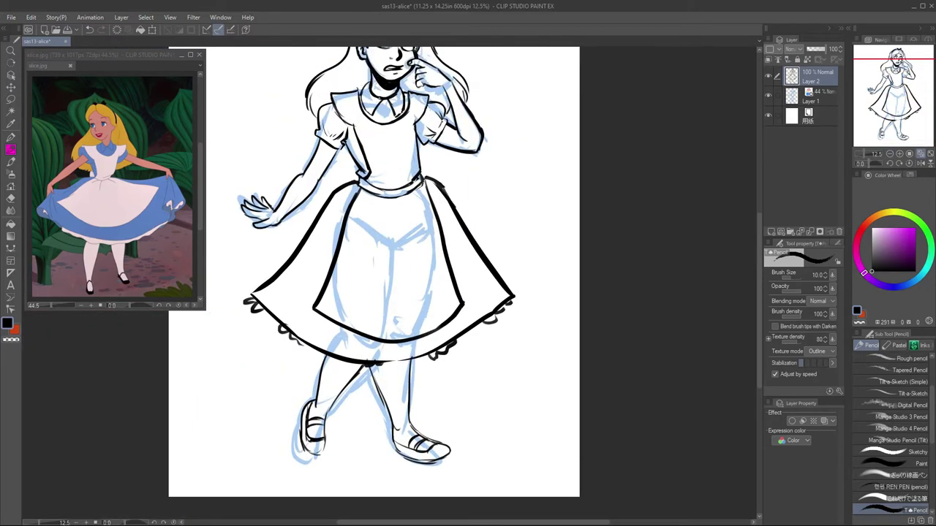
left_click(768, 96)
left_click(768, 95)
key("m")
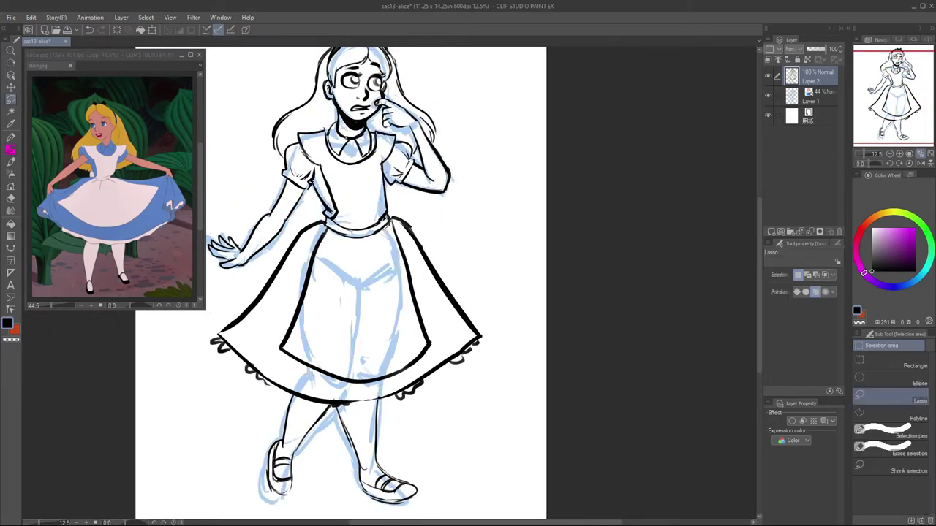
left_click_drag(344, 400, 338, 410)
key("ctrl+t")
left_click_drag(453, 454, 444, 468)
key("Return")
left_click(768, 95)
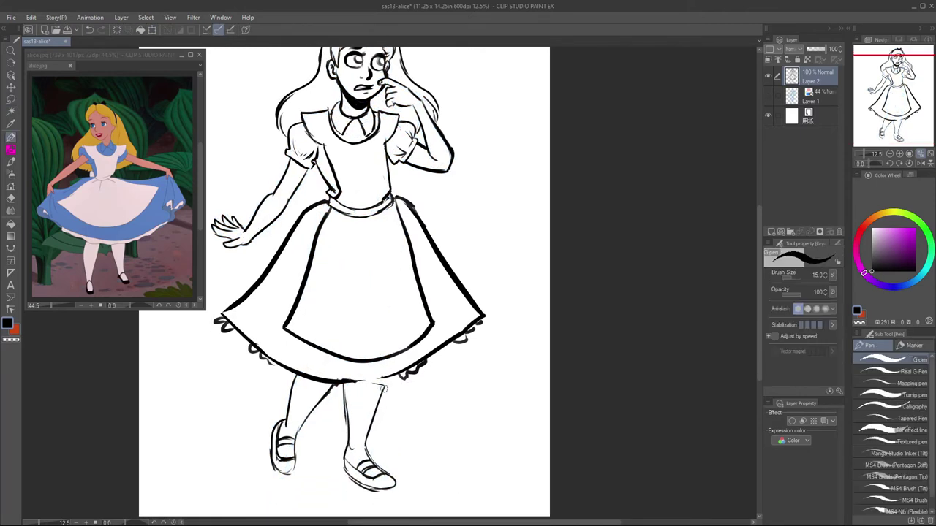
key("p")
left_click(767, 95)
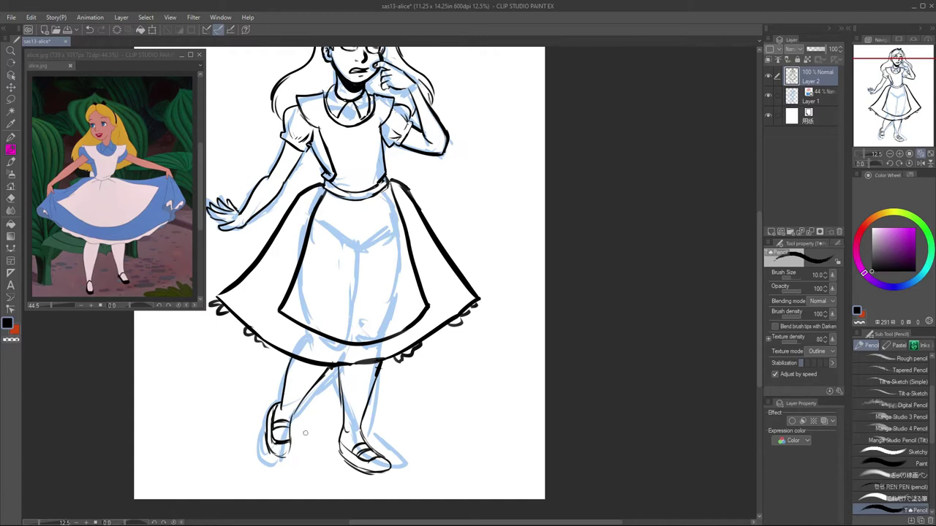
Step: Hide the blue sketch, frame the lower body, and ink fold lines on the apron
key("e")
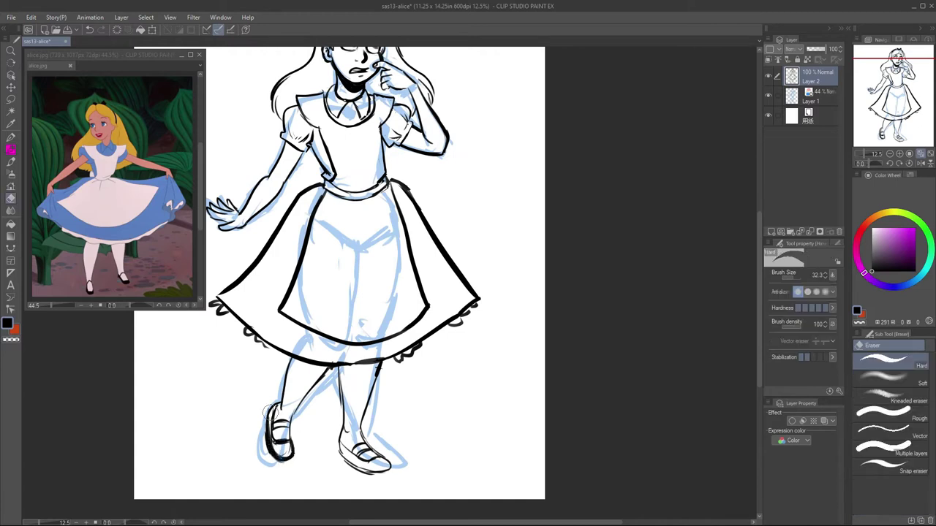
key("p")
left_click_drag(335, 275, 326, 278)
left_click(768, 95)
left_click_drag(393, 99, 402, 187)
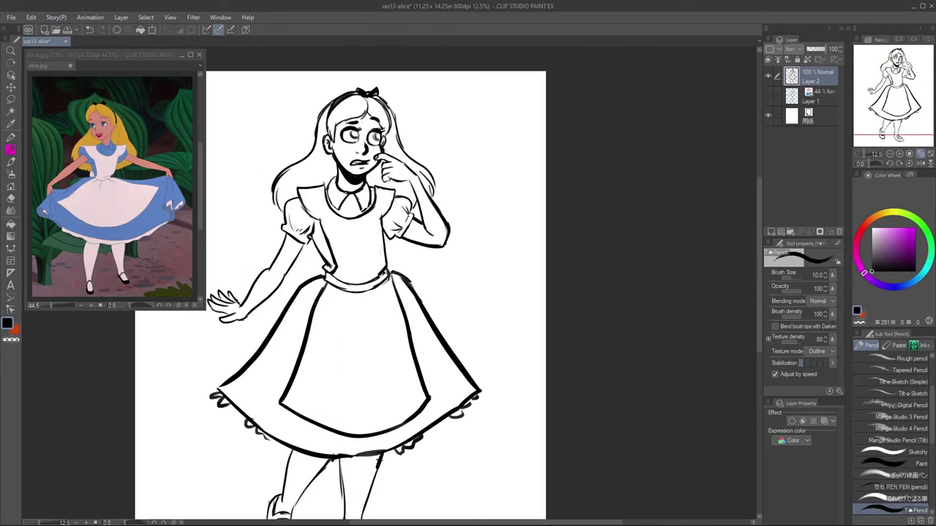
key("p")
Step: Fade the Layer 2 line art to 10% opacity
key("e")
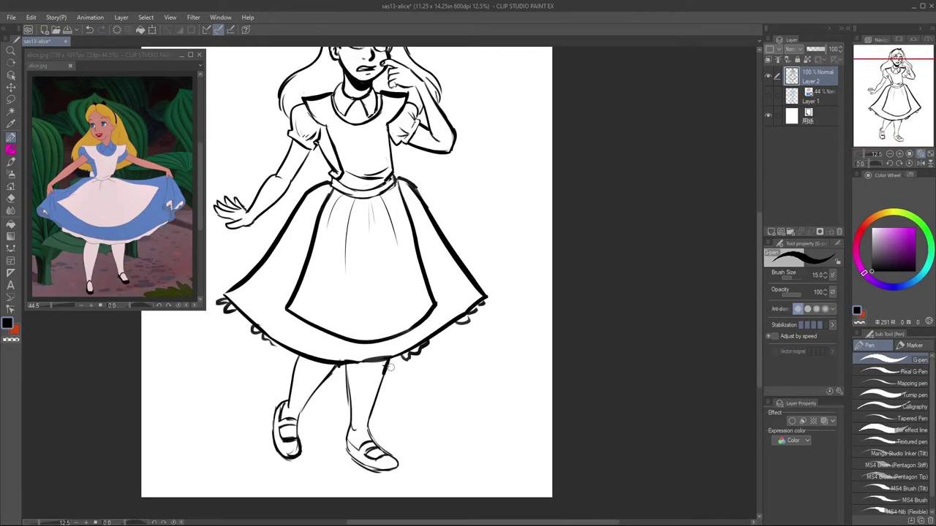
key("e")
left_click_drag(825, 49, 807, 49)
Step: Add a new empty layer, zoom in on Alice's head and save the drawing
key("ctrl+shift+n")
key("ctrl+plus")
key("ctrl+plus")
key("ctrl+plus")
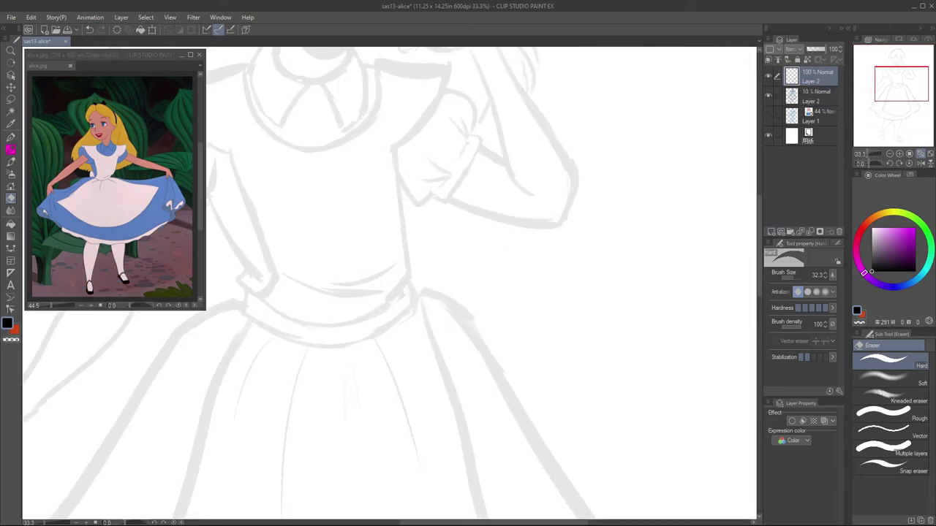
left_click_drag(494, 172, 570, 474)
key("ctrl+s")
Step: With the pen, ink Alice's eyes, upper lashes and eyebrow on the tilted view
key("p")
left_click_drag(367, 262, 386, 234)
key("ctrl+z")
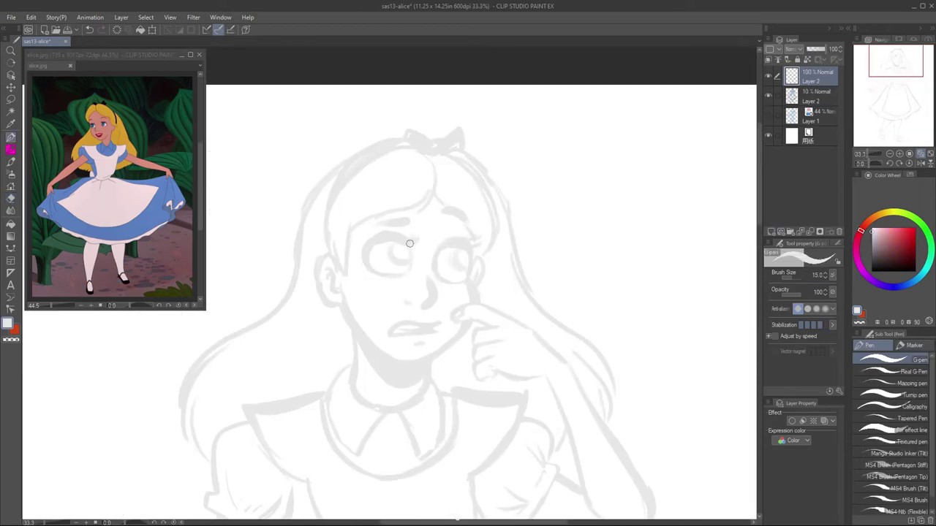
mouse_move(369, 265)
left_mouse_down()
mouse_move(407, 246)
mouse_move(473, 264)
left_mouse_up()
key("ctrl+z")
key("minus")
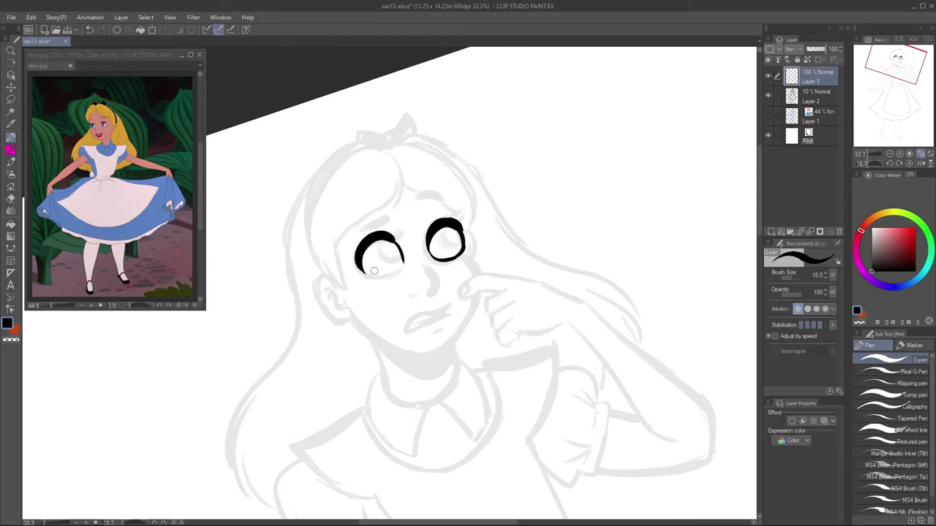
left_click_drag(386, 240, 400, 257)
left_click_drag(448, 233, 460, 250)
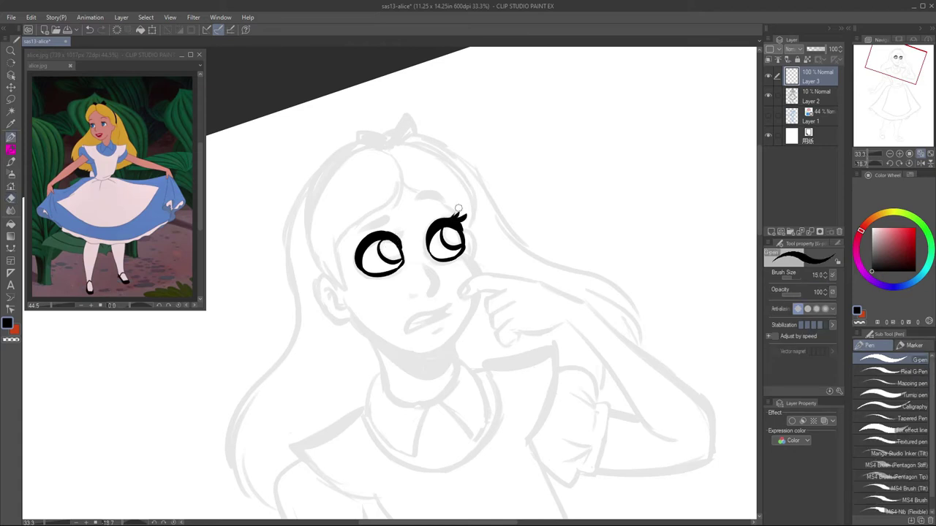
left_click_drag(358, 234, 447, 198)
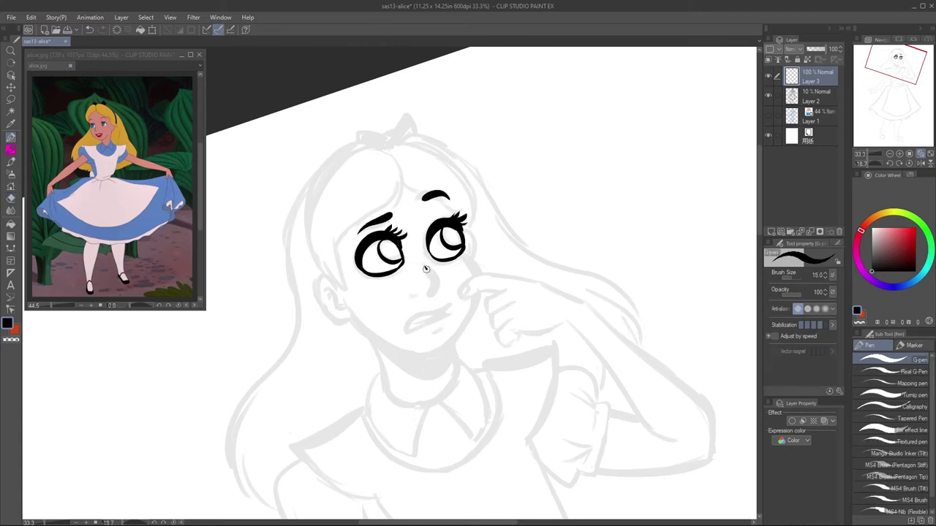
Step: Ink the small nose tick and the open mouth's upper and lower lips
left_click_drag(413, 293, 421, 296)
mouse_move(452, 306)
left_mouse_down()
mouse_move(417, 316)
mouse_move(404, 335)
mouse_move(442, 313)
left_mouse_up()
left_click_drag(433, 313, 427, 319)
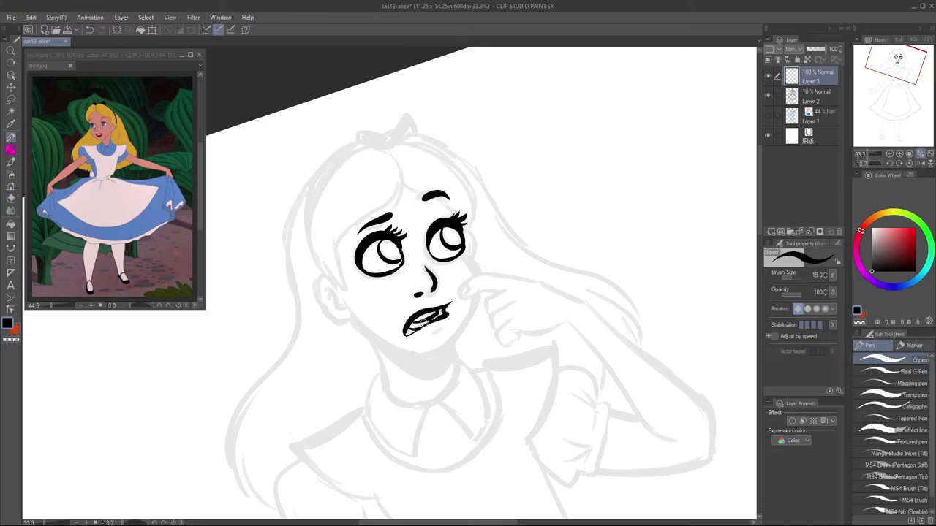
left_click_drag(452, 301, 413, 322)
key("ctrl+z")
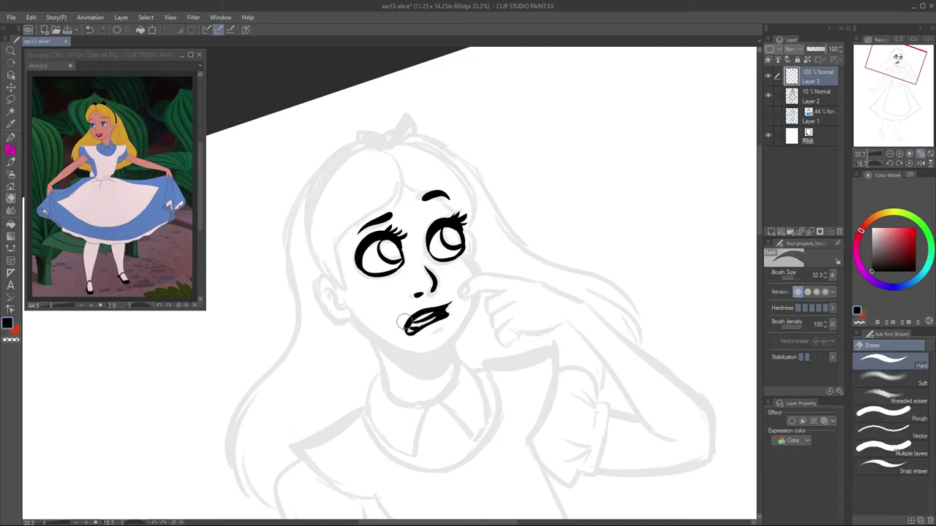
key("ctrl+z")
scroll(564, 290, "up", 1)
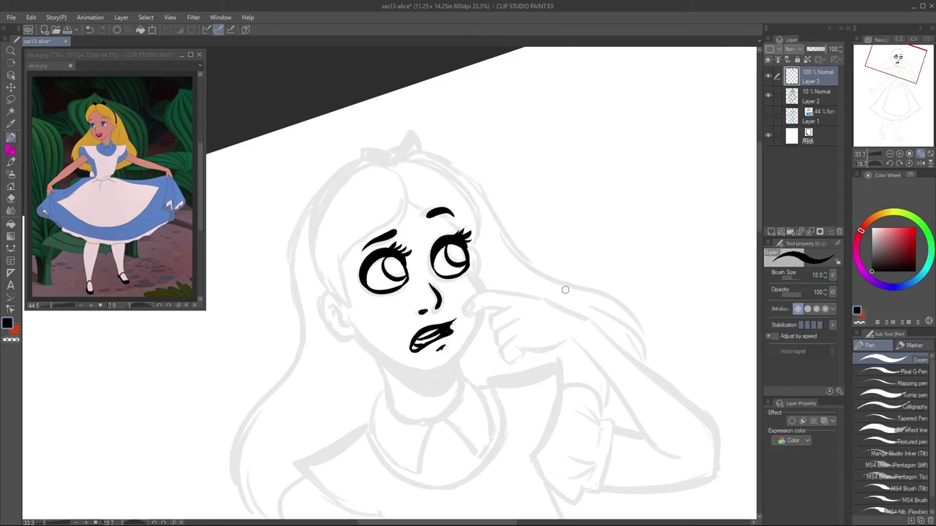
Step: Ink the raised hand's contours and the arm down to the elbow curve
left_click_drag(516, 293, 464, 313)
key("ctrl+z")
key("ctrl+z")
key("ctrl+z")
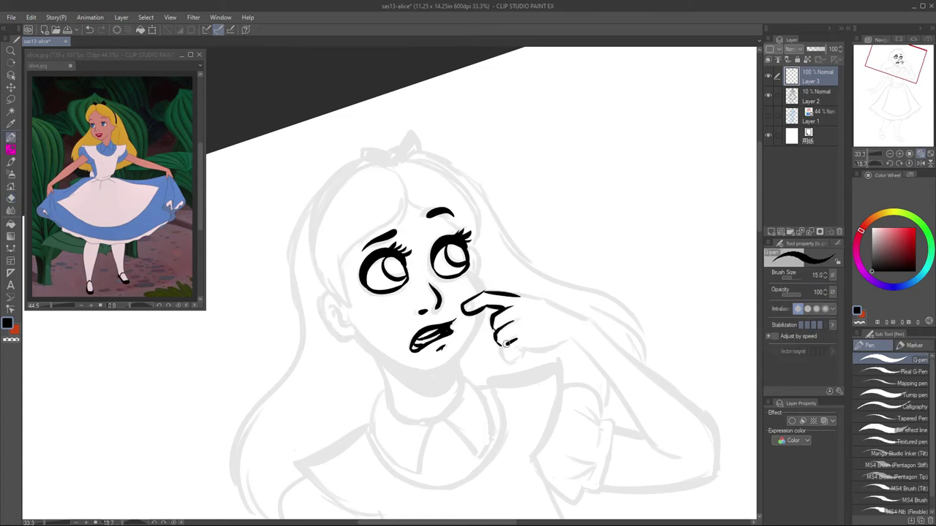
left_click_drag(518, 354, 561, 338)
left_click_drag(560, 338, 461, 331)
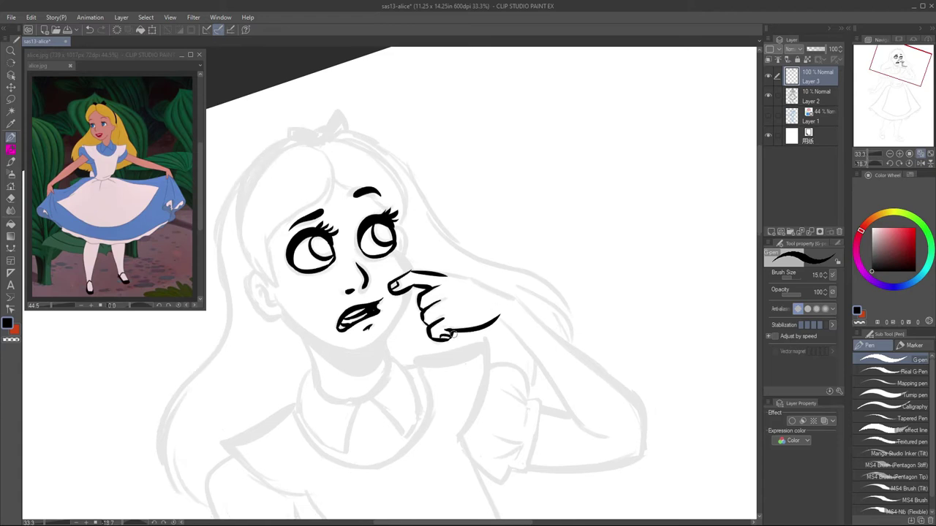
mouse_move(544, 238)
left_mouse_down()
mouse_move(431, 307)
mouse_move(435, 353)
left_mouse_up()
mouse_move(476, 366)
left_mouse_down()
mouse_move(490, 289)
mouse_move(468, 307)
left_mouse_up()
left_click_drag(427, 280, 443, 447)
left_click_drag(449, 280, 483, 439)
mouse_move(482, 439)
left_mouse_down()
mouse_move(475, 382)
mouse_move(461, 414)
left_mouse_up()
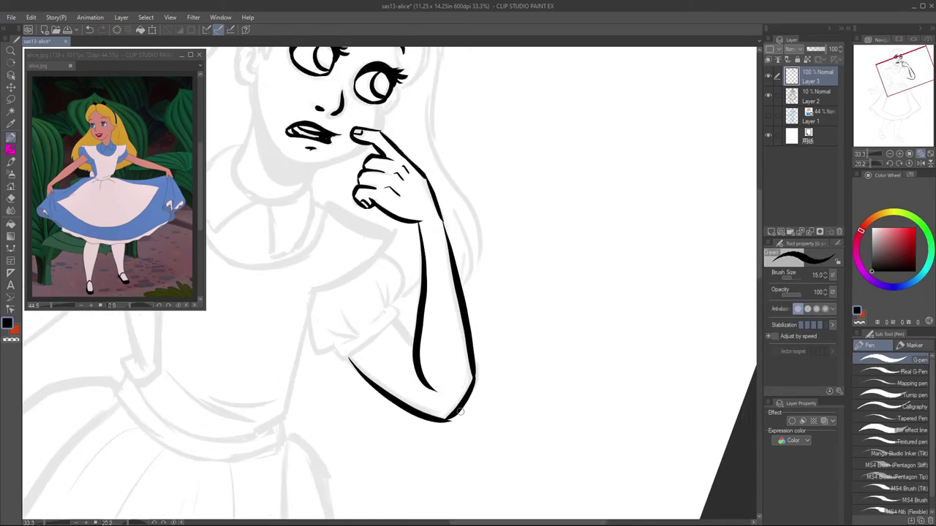
left_click_drag(350, 358, 460, 424)
left_click_drag(399, 326, 462, 383)
Step: Ink the cheek line, Alice's ear and the head contour up to the bow
left_click_drag(439, 220, 468, 394)
left_click_drag(462, 285, 472, 310)
mouse_move(332, 289)
left_mouse_down()
mouse_move(309, 315)
mouse_move(338, 335)
left_mouse_up()
left_click_drag(329, 296, 326, 379)
mouse_move(320, 347)
left_mouse_down()
mouse_move(390, 239)
mouse_move(344, 360)
left_mouse_up()
Step: Ink the hair outline over the head, strands by the brow, and the bow
left_click_drag(443, 287, 424, 279)
mouse_move(414, 241)
left_mouse_down()
mouse_move(447, 240)
mouse_move(484, 343)
left_mouse_up()
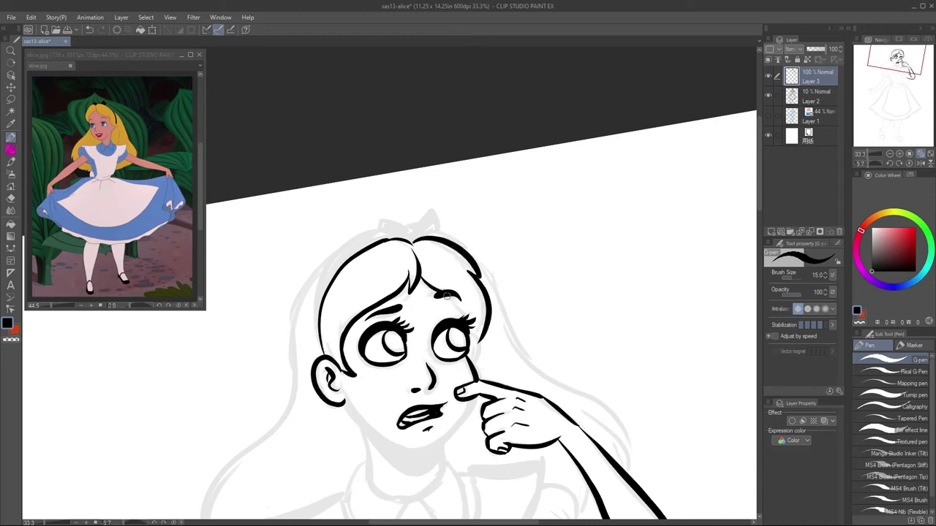
left_click_drag(445, 294, 471, 337)
left_click_drag(482, 282, 477, 344)
key("e")
key("p")
left_click_drag(417, 243, 400, 236)
mouse_move(406, 239)
left_mouse_down()
mouse_move(382, 235)
mouse_move(322, 300)
left_mouse_up()
Step: Outline the neck shadow under the chin and fill it solid black
scroll(427, 334, "down", 3)
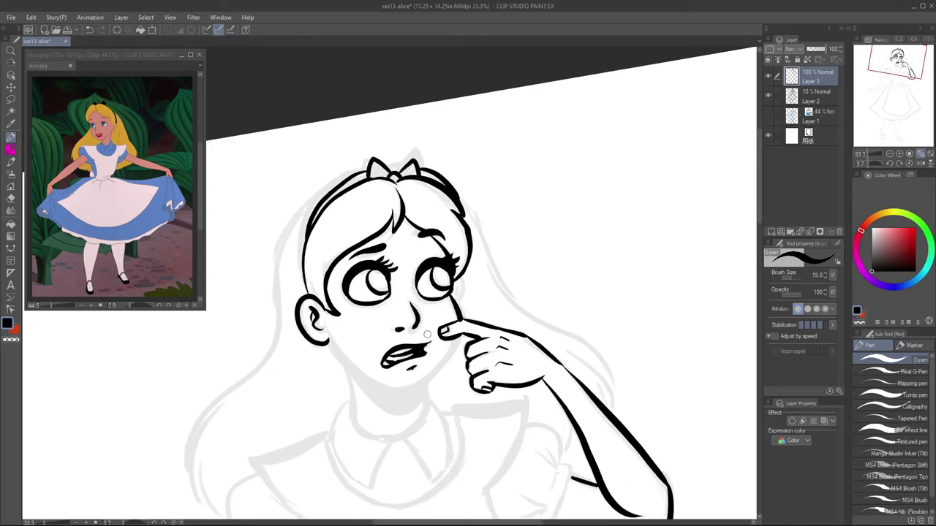
left_click_drag(329, 338, 428, 391)
scroll(427, 365, "down", 2)
left_click_drag(348, 332, 354, 395)
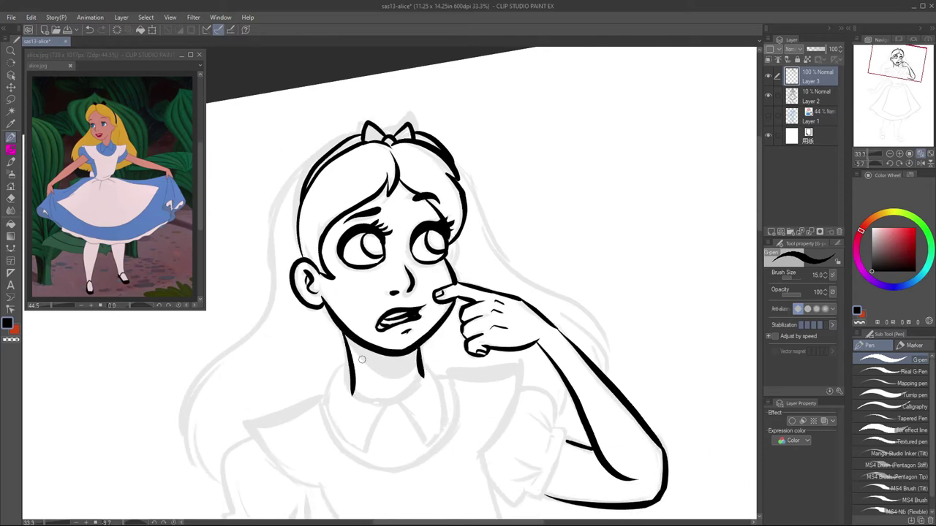
left_click_drag(424, 349, 366, 381)
key("g")
key("p")
scroll(438, 292, "down", 1)
scroll(438, 292, "up", 1)
Step: Ink the long hair strands flowing down the left and right sides
mouse_move(369, 141)
left_mouse_down()
mouse_move(308, 193)
mouse_move(216, 468)
left_mouse_up()
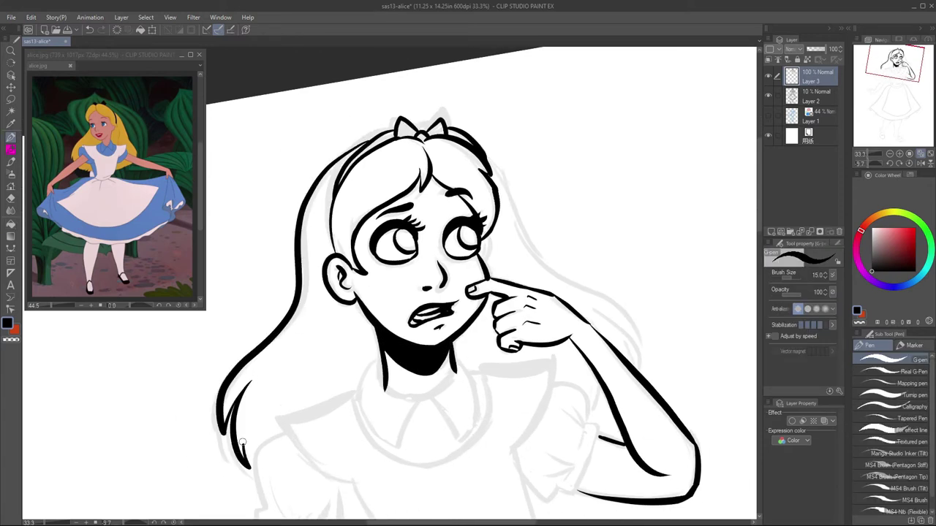
left_click_drag(270, 406, 240, 475)
scroll(438, 155, "up", 1)
left_click_drag(458, 167, 477, 212)
key("ctrl+z")
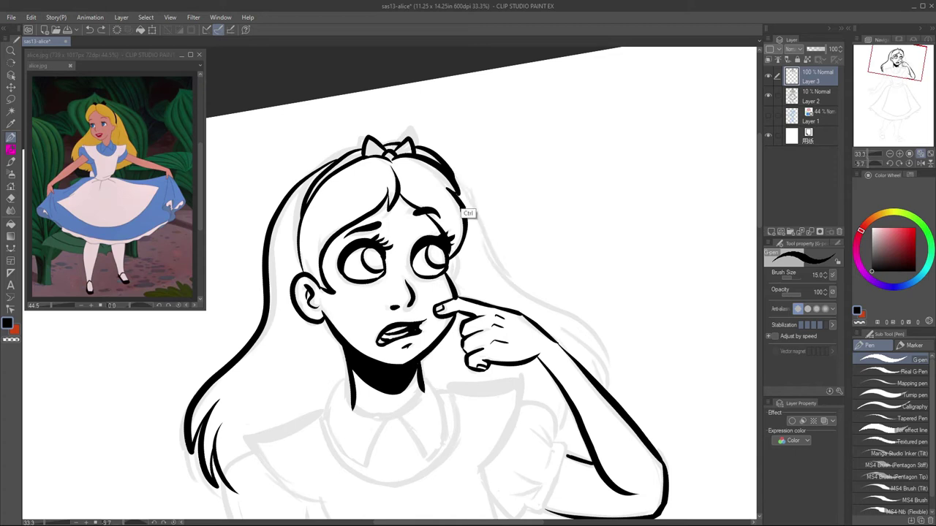
mouse_move(459, 182)
left_mouse_down()
mouse_move(611, 325)
mouse_move(607, 380)
left_mouse_up()
scroll(607, 381, "down", 2)
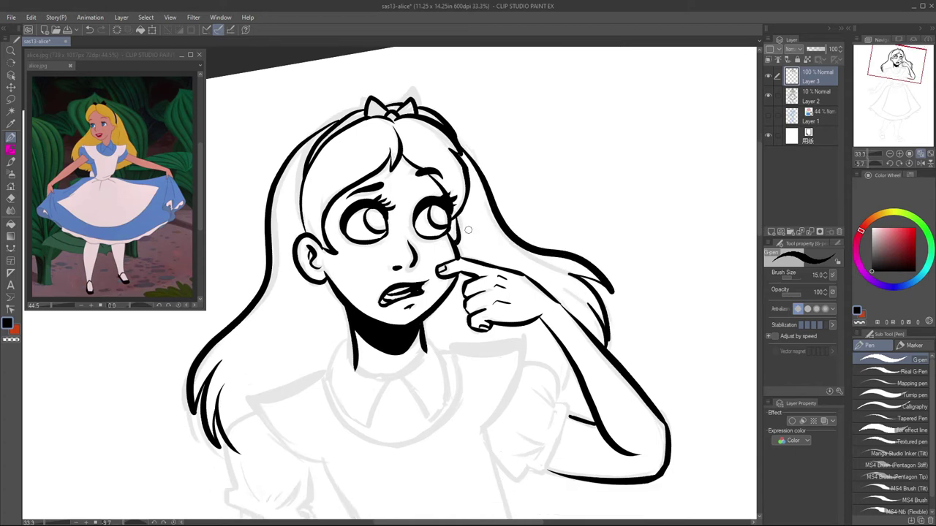
Step: Ink the shirt-collar flaps below the neck, redrawing misplaced collar lines
scroll(439, 292, "down", 3)
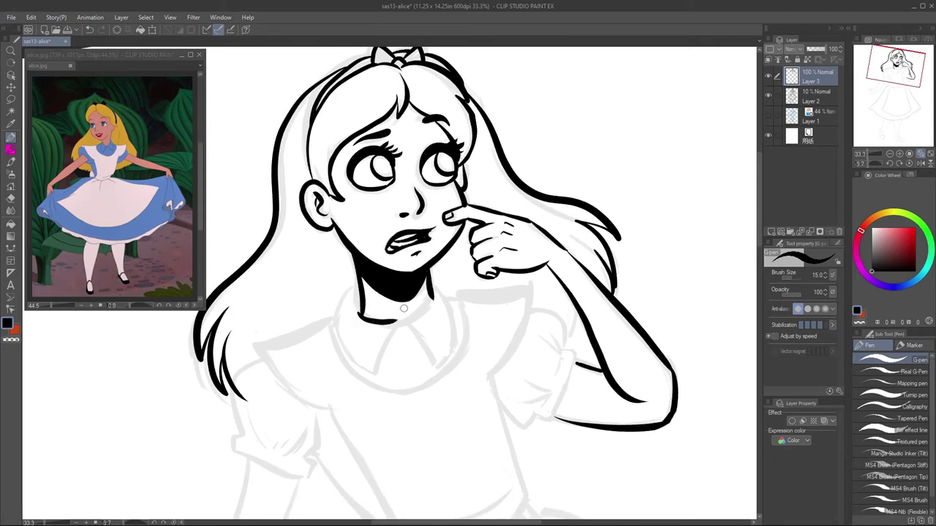
mouse_move(431, 301)
left_mouse_down()
mouse_move(359, 312)
mouse_move(372, 373)
left_mouse_up()
mouse_move(372, 373)
left_mouse_down()
mouse_move(433, 286)
mouse_move(415, 331)
left_mouse_up()
key("ctrl+z")
scroll(455, 305, "down", 1)
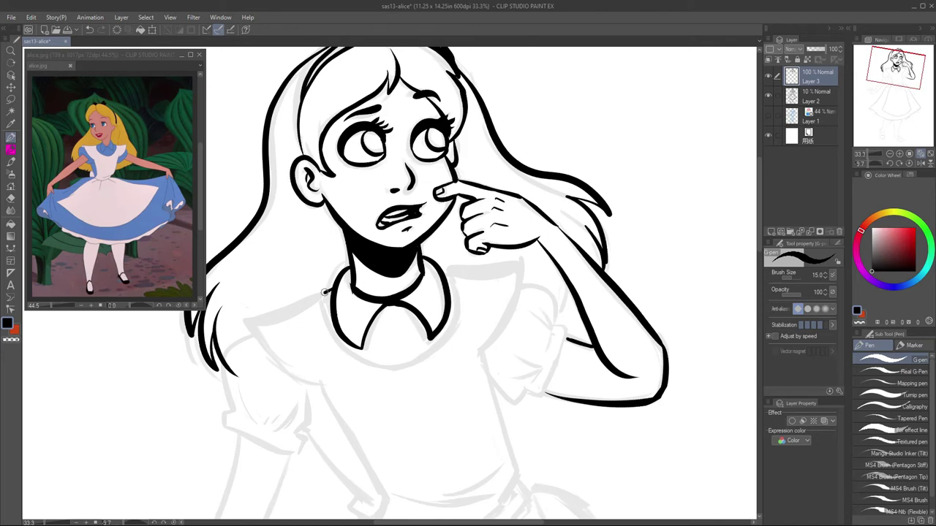
mouse_move(325, 293)
left_mouse_down()
mouse_move(378, 370)
mouse_move(367, 364)
mouse_move(411, 370)
mouse_move(455, 329)
mouse_move(443, 265)
mouse_move(530, 268)
left_mouse_up()
key("ctrl+z")
key("e")
key("p")
key("e")
key("p")
key("ctrl+z")
Step: Ink the shoulders, both sides of the torso and the waist line
left_click_drag(448, 265, 487, 347)
mouse_move(345, 297)
left_mouse_down()
mouse_move(274, 327)
mouse_move(353, 385)
left_mouse_up()
scroll(364, 299, "down", 1)
mouse_move(318, 313)
left_mouse_down()
mouse_move(379, 421)
mouse_move(360, 394)
left_mouse_up()
left_click_drag(449, 269, 483, 401)
mouse_move(479, 398)
left_mouse_down()
mouse_move(460, 383)
mouse_move(352, 401)
left_mouse_up()
left_click_drag(462, 361, 416, 388)
Step: Ink the right puffed sleeve with its cuff and fold lines
scroll(402, 380, "up", 1)
left_click_drag(474, 213, 506, 259)
key("ctrl+z")
left_click_drag(471, 214, 506, 267)
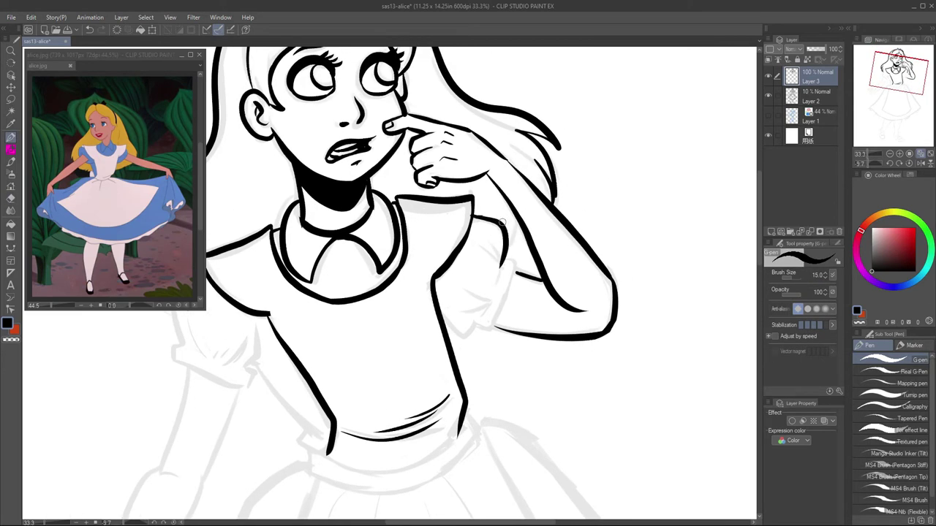
left_click_drag(442, 319, 474, 339)
left_click_drag(465, 300, 491, 288)
mouse_move(512, 252)
left_mouse_down()
mouse_move(494, 327)
mouse_move(563, 294)
left_mouse_up()
key("ctrl+z")
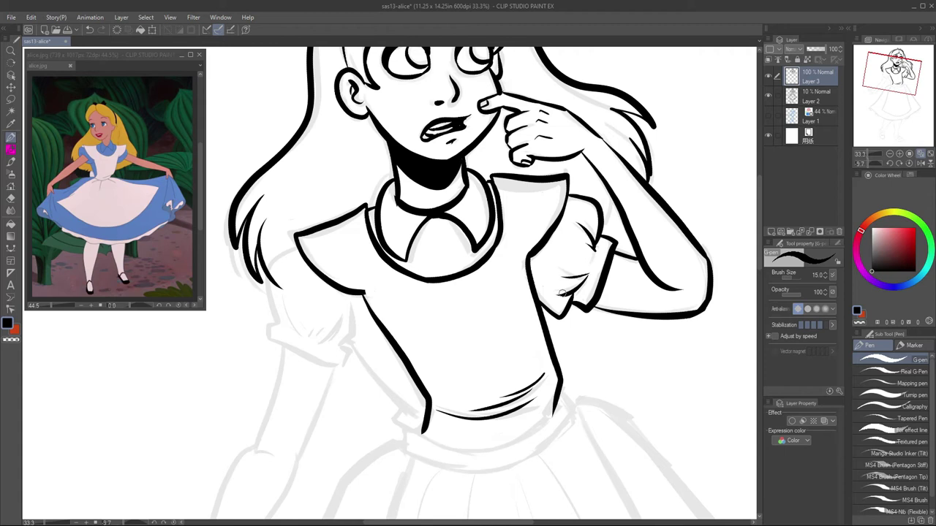
Step: Ink the left sleeve's edge and the folds inside and at its lower end
left_click_drag(564, 293, 586, 304)
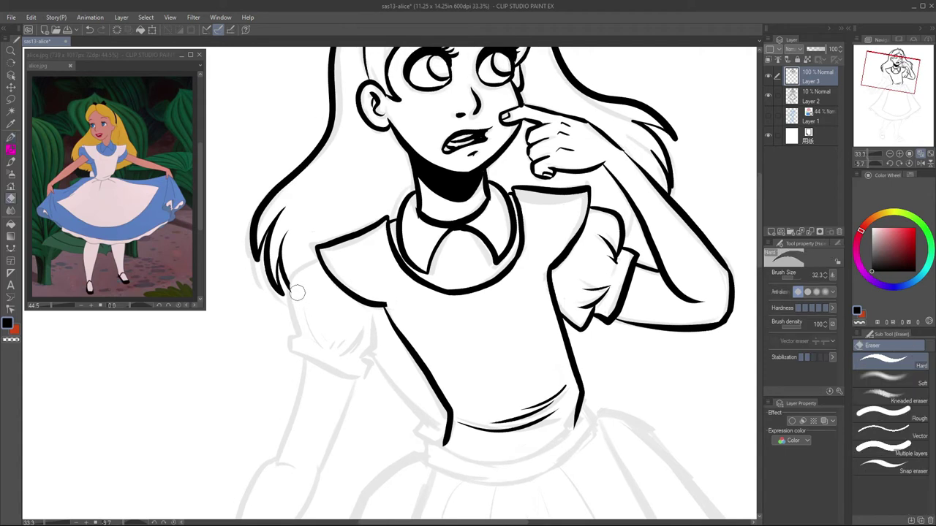
left_click_drag(307, 259, 294, 330)
key("ctrl+z")
mouse_move(302, 280)
left_mouse_down()
mouse_move(295, 337)
mouse_move(304, 358)
mouse_move(365, 369)
mouse_move(332, 360)
left_mouse_up()
key("ctrl+z")
left_click_drag(366, 338, 338, 356)
left_click_drag(349, 337, 327, 354)
left_click_drag(307, 309, 322, 347)
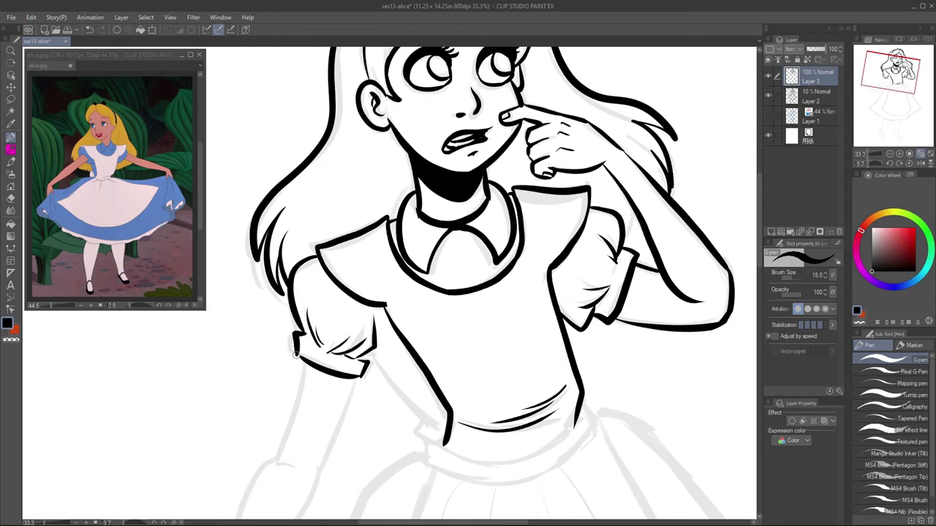
left_click_drag(389, 342, 378, 320)
left_click_drag(359, 329, 417, 407)
mouse_move(400, 398)
left_mouse_down()
mouse_move(433, 426)
mouse_move(407, 372)
mouse_move(395, 388)
left_mouse_up()
Step: Draw the waistband line across the bodice, redrawing it once
key("e")
key("p")
mouse_move(547, 335)
left_mouse_down()
mouse_move(564, 349)
mouse_move(538, 369)
mouse_move(567, 349)
left_mouse_up()
key("e")
key("p")
left_click_drag(395, 382, 539, 370)
key("ctrl+z")
mouse_move(581, 340)
left_mouse_down()
mouse_move(534, 336)
mouse_move(512, 378)
left_mouse_up()
Step: Erase the stray right-waist lines and redraw them cleanly
key("e")
key("p")
key("e")
key("p")
key("e")
left_click_drag(539, 335, 503, 379)
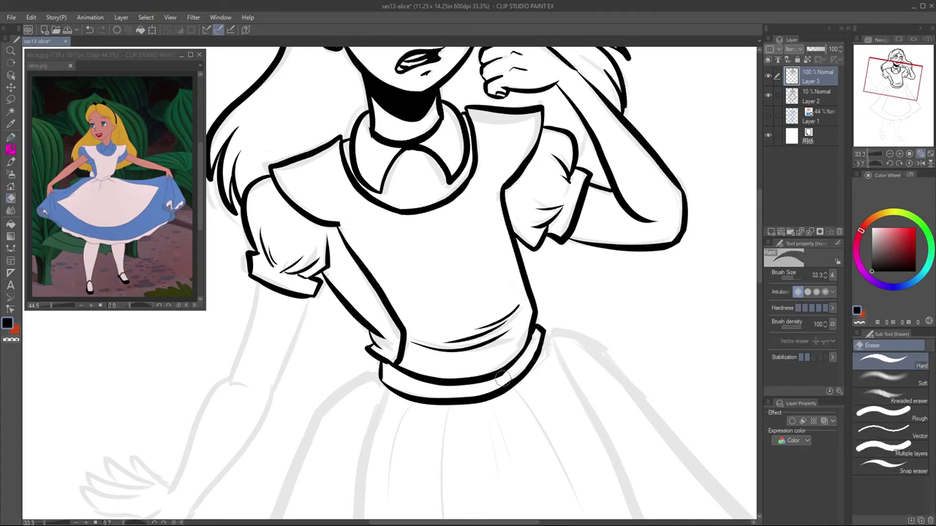
key("p")
mouse_move(535, 334)
left_mouse_down()
mouse_move(517, 357)
mouse_move(477, 365)
mouse_move(453, 241)
left_mouse_up()
Step: Ink the apron's sides and curved hem, trim the hem overshoot, and add gather folds
scroll(364, 134, "down", 1)
left_click_drag(364, 133, 272, 373)
left_click_drag(490, 116, 588, 366)
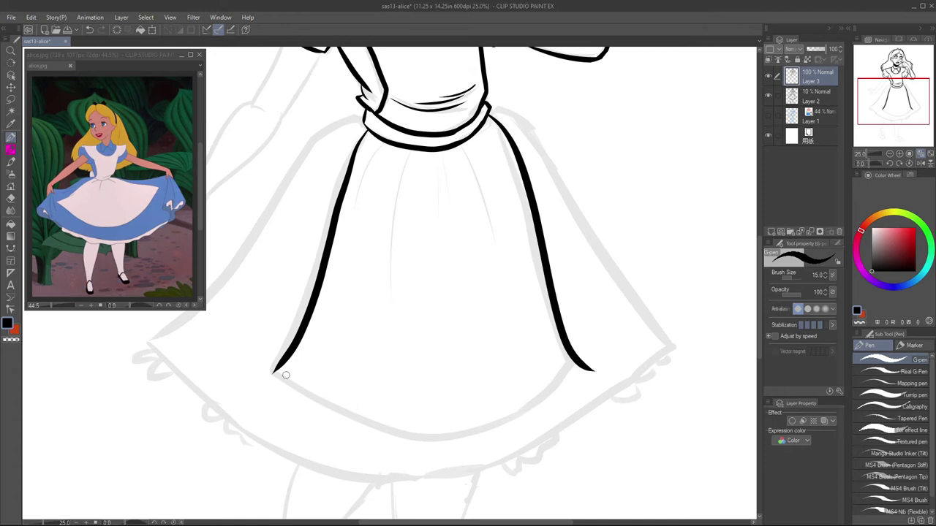
left_click_drag(272, 372, 628, 338)
key("e")
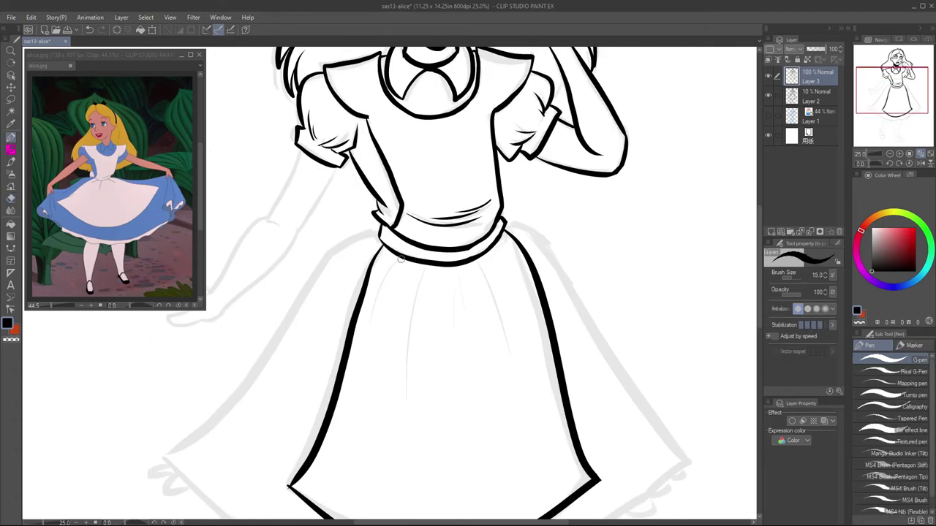
left_click_drag(404, 256, 370, 330)
left_click_drag(418, 263, 395, 381)
left_click_drag(436, 266, 433, 288)
left_click_drag(452, 267, 465, 354)
left_click_drag(477, 253, 483, 282)
left_click_drag(491, 250, 531, 340)
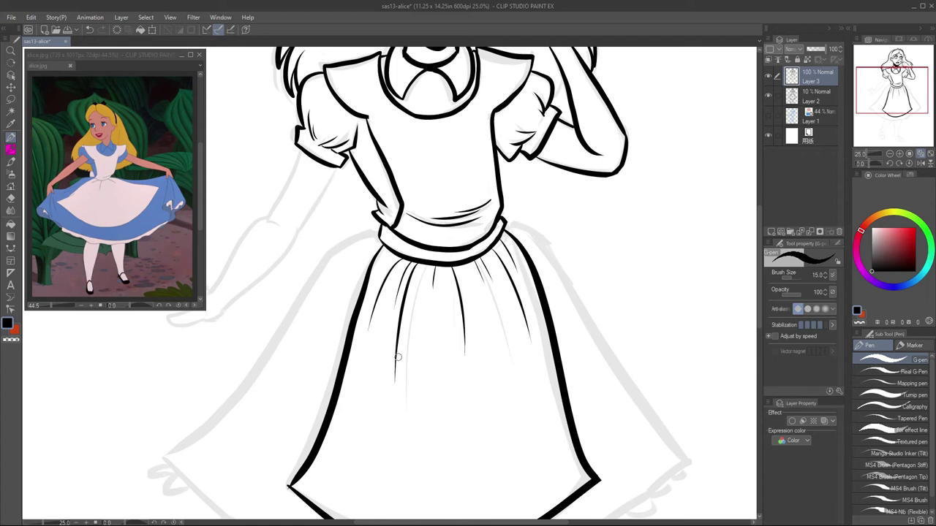
Step: Ink the outer and inner lines of the left arm, extending it toward the hand
scroll(397, 357, "up", 1)
left_click_drag(395, 351, 369, 234)
key("ctrl+z")
mouse_move(461, 198)
left_mouse_down()
mouse_move(422, 291)
mouse_move(367, 347)
mouse_move(337, 399)
left_mouse_up()
key("ctrl+z")
mouse_move(429, 276)
left_mouse_down()
mouse_move(333, 399)
mouse_move(428, 289)
left_mouse_up()
key("e")
key("p")
mouse_move(509, 219)
left_mouse_down()
mouse_move(450, 322)
mouse_move(354, 421)
left_mouse_up()
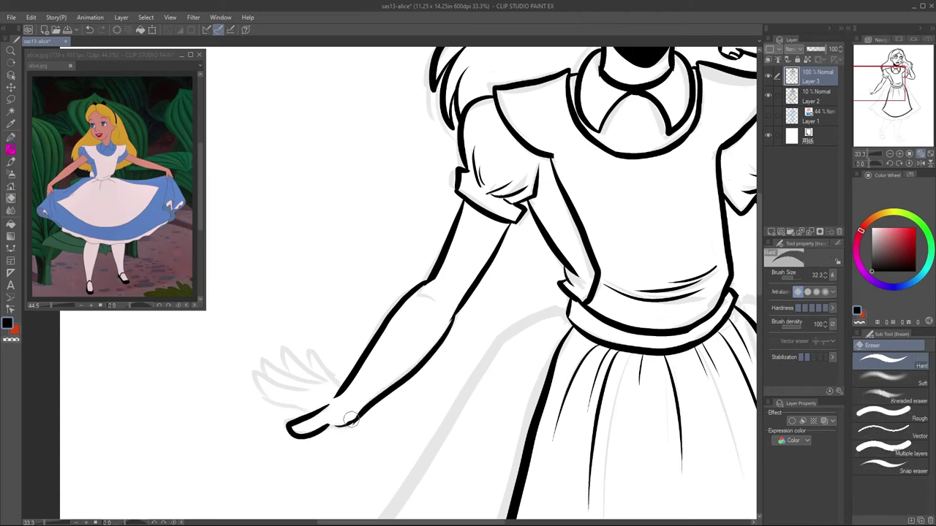
key("e")
key("p")
Step: Outline the splayed fingers of the outstretched hand and save the drawing
left_click_drag(291, 423, 313, 419)
mouse_move(334, 386)
left_mouse_down()
mouse_move(345, 367)
mouse_move(339, 359)
mouse_move(253, 352)
left_mouse_up()
key("e")
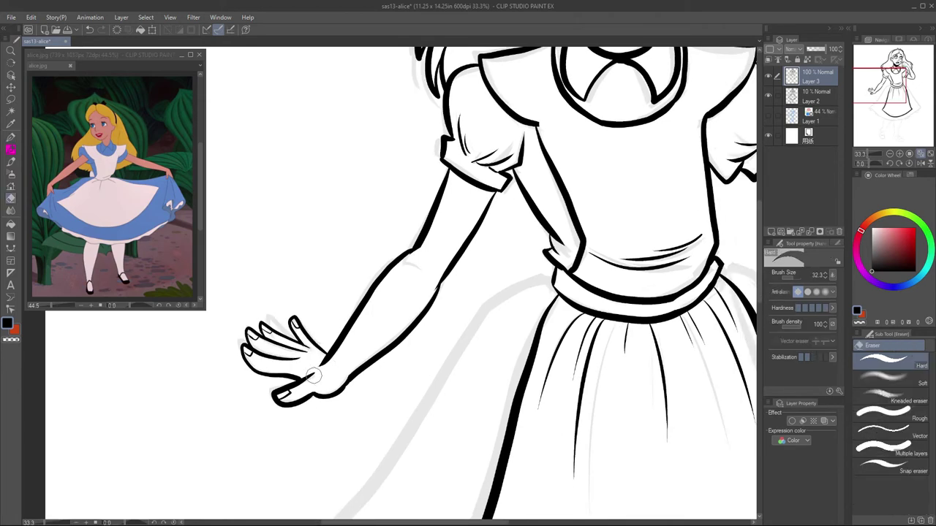
key("p")
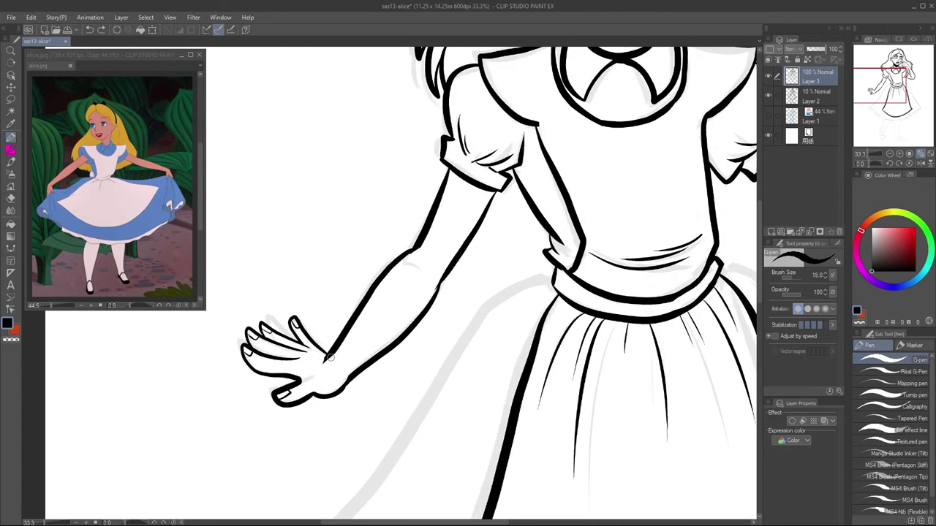
key("e")
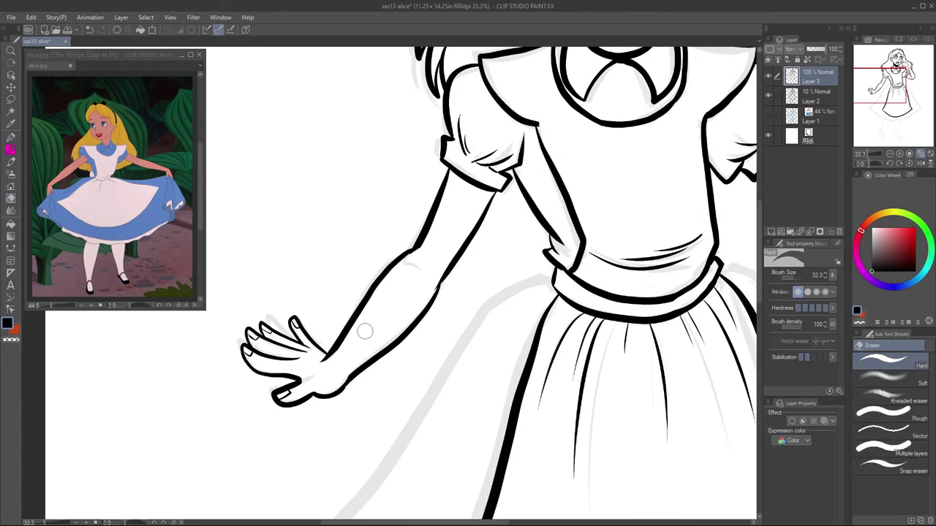
key("ctrl+s")
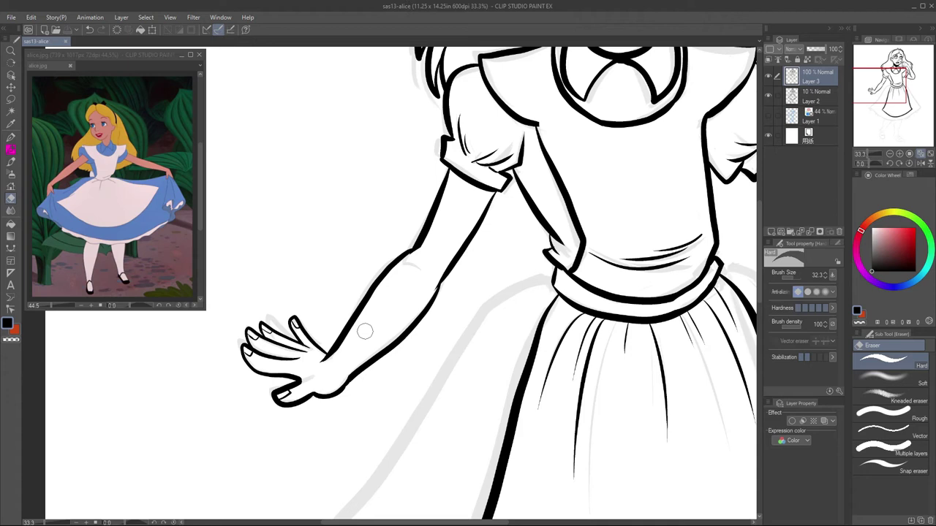
scroll(365, 331, "down", 3)
Step: Ink the skirt's outer lines and thick hem, erasing the thin stroke tips
scroll(469, 105, "up", 2)
key("p")
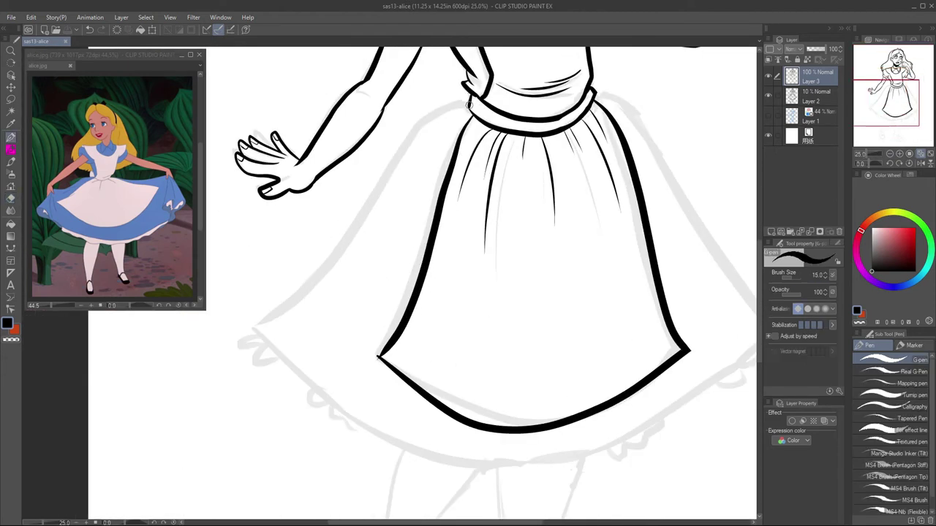
mouse_move(469, 105)
left_mouse_down()
mouse_move(247, 341)
mouse_move(661, 339)
left_mouse_up()
key("ctrl+z")
left_click_drag(446, 103, 661, 339)
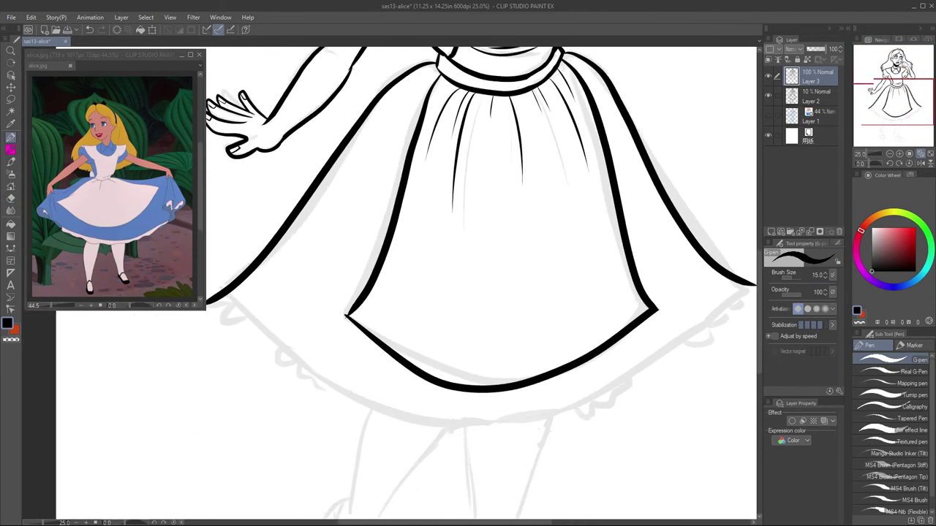
key("r")
key("p")
left_click_drag(388, 130, 423, 399)
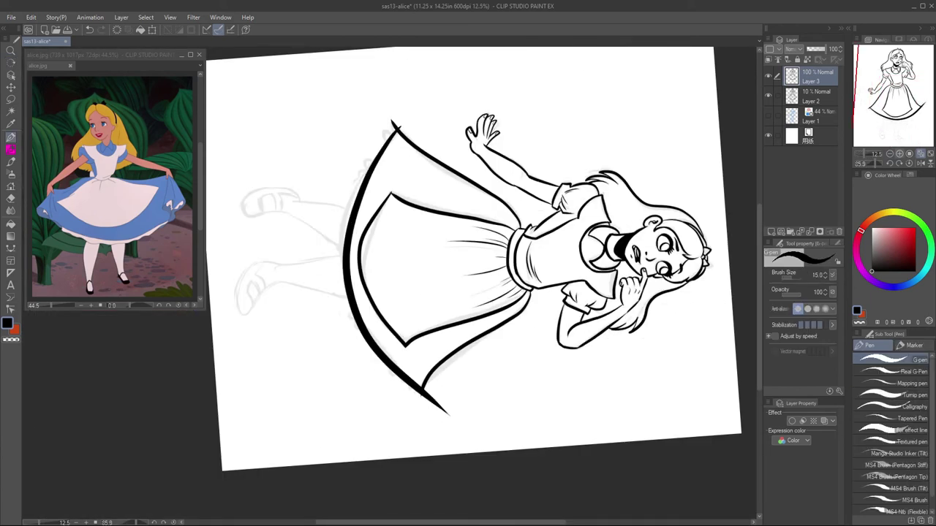
left_click(909, 163)
scroll(612, 290, "up", 2)
key("e")
left_click_drag(620, 321, 646, 291)
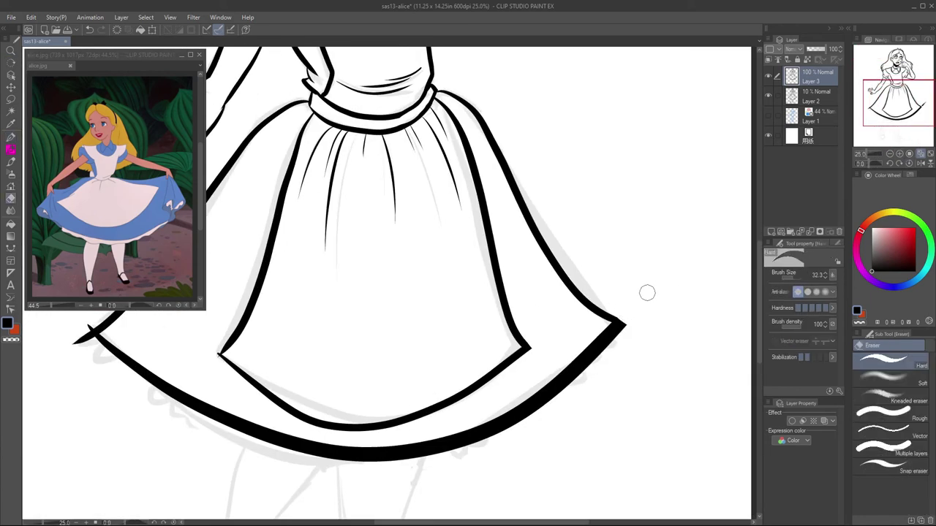
scroll(646, 290, "down", 2)
scroll(265, 346, "up", 2)
mouse_move(266, 347)
left_mouse_down()
mouse_move(249, 366)
mouse_move(294, 340)
mouse_move(321, 363)
mouse_move(270, 322)
left_mouse_up()
Step: Draw scalloped petticoat ruffles along the skirt hem
key("p")
left_click_drag(314, 366, 363, 394)
left_click_drag(362, 393, 267, 382)
mouse_move(496, 398)
left_mouse_down()
mouse_move(552, 378)
mouse_move(695, 279)
left_mouse_up()
mouse_move(280, 309)
left_mouse_down()
mouse_move(315, 219)
mouse_move(357, 163)
left_mouse_up()
key("e")
key("p")
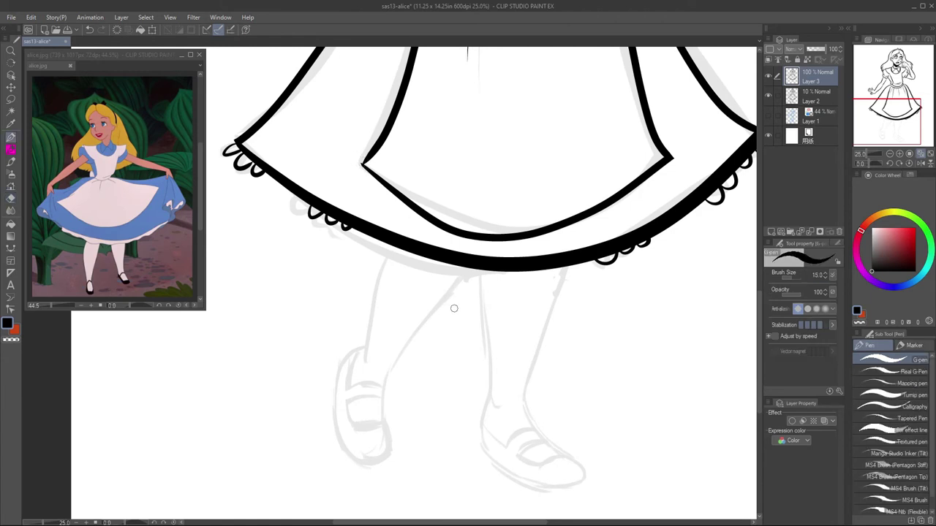
Step: Ink the first leg and its shoe with the heel line and strap
mouse_move(391, 244)
left_mouse_down()
mouse_move(364, 378)
mouse_move(368, 370)
left_mouse_up()
key("ctrl+z")
left_click_drag(463, 269, 382, 395)
mouse_move(368, 349)
left_mouse_down()
mouse_move(342, 436)
mouse_move(391, 459)
left_mouse_up()
mouse_move(386, 387)
left_mouse_down()
mouse_move(398, 459)
mouse_move(383, 462)
left_mouse_up()
key("ctrl+z")
key("ctrl+z")
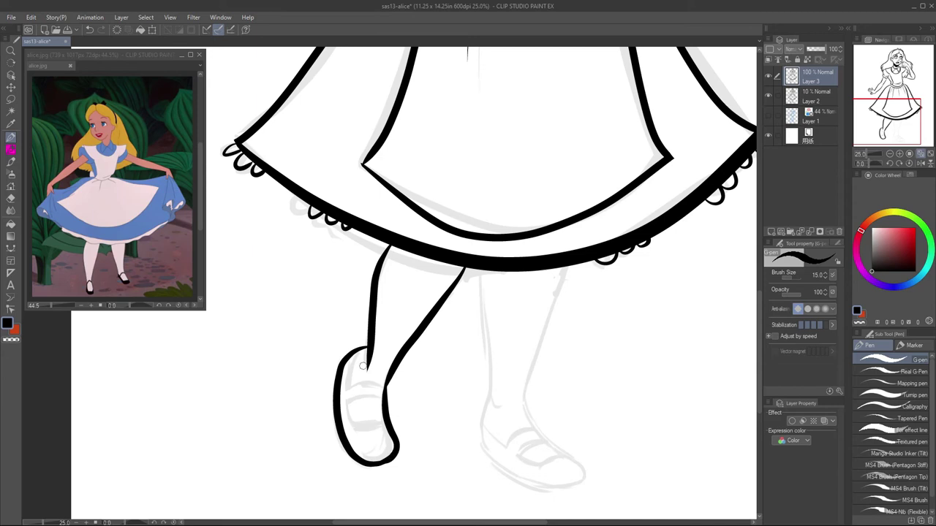
mouse_move(363, 353)
left_mouse_down()
mouse_move(349, 385)
mouse_move(386, 382)
mouse_move(382, 394)
mouse_move(351, 406)
mouse_move(385, 424)
left_mouse_up()
left_click_drag(536, 294, 498, 272)
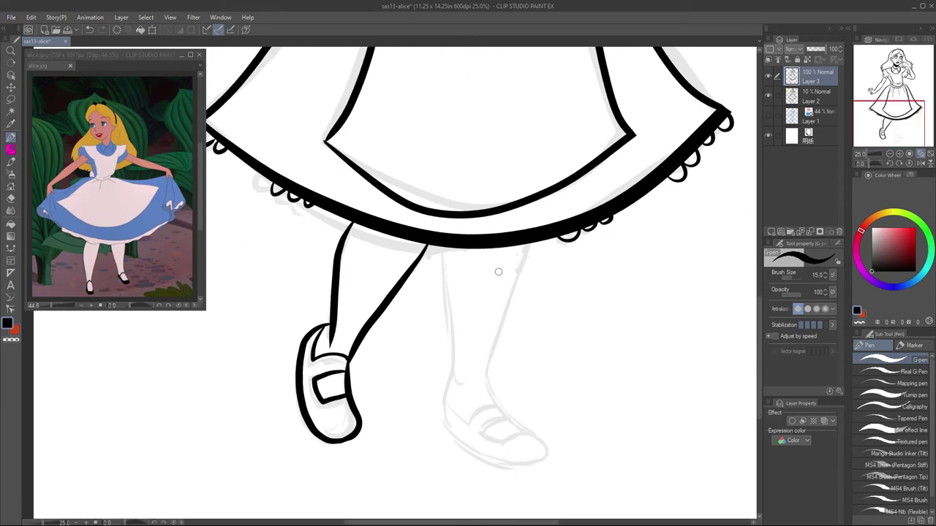
Step: Ink the other leg and the second shoe, including toe, sole and strap
mouse_move(443, 249)
left_mouse_down()
mouse_move(455, 379)
mouse_move(448, 437)
left_mouse_up()
mouse_move(527, 246)
left_mouse_down()
mouse_move(485, 388)
mouse_move(474, 370)
mouse_move(463, 378)
mouse_move(518, 433)
left_mouse_up()
key("ctrl+z")
key("ctrl+z")
left_click_drag(464, 376, 528, 446)
left_click_drag(425, 423, 512, 458)
left_click_drag(526, 444, 502, 453)
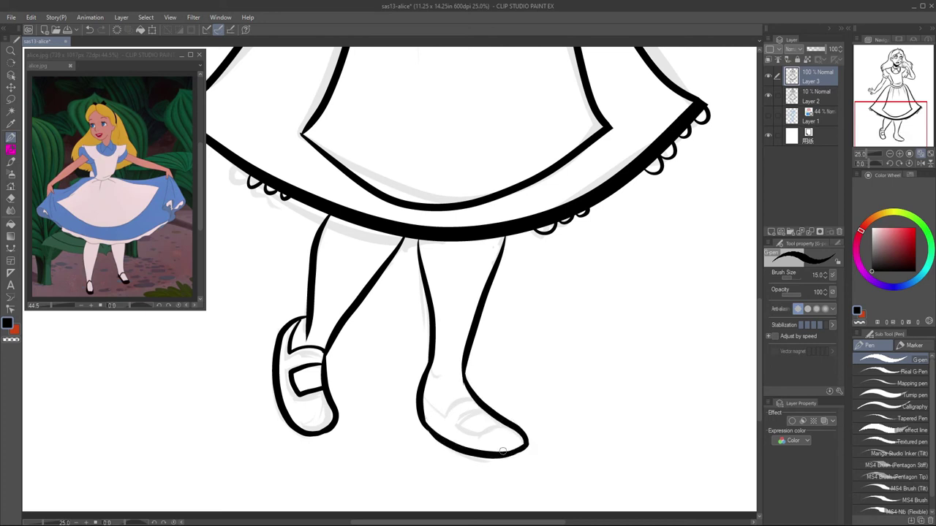
mouse_move(423, 399)
left_mouse_down()
mouse_move(437, 439)
mouse_move(471, 391)
mouse_move(505, 436)
mouse_move(476, 449)
left_mouse_up()
left_click_drag(449, 381, 441, 395)
scroll(426, 298, "up", 1)
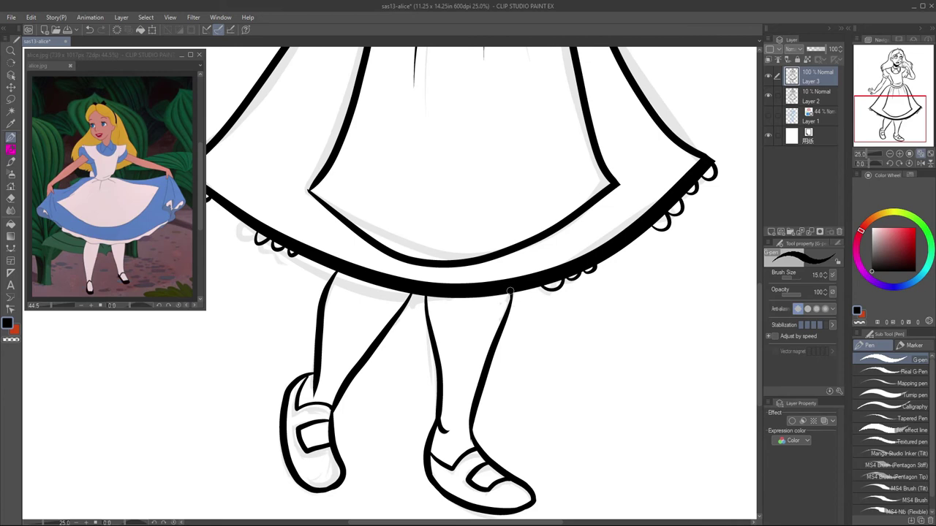
Step: Add a new layer above Layer 1 and fill it solid crimson
scroll(510, 292, "down", 1)
key("ctrl+minus")
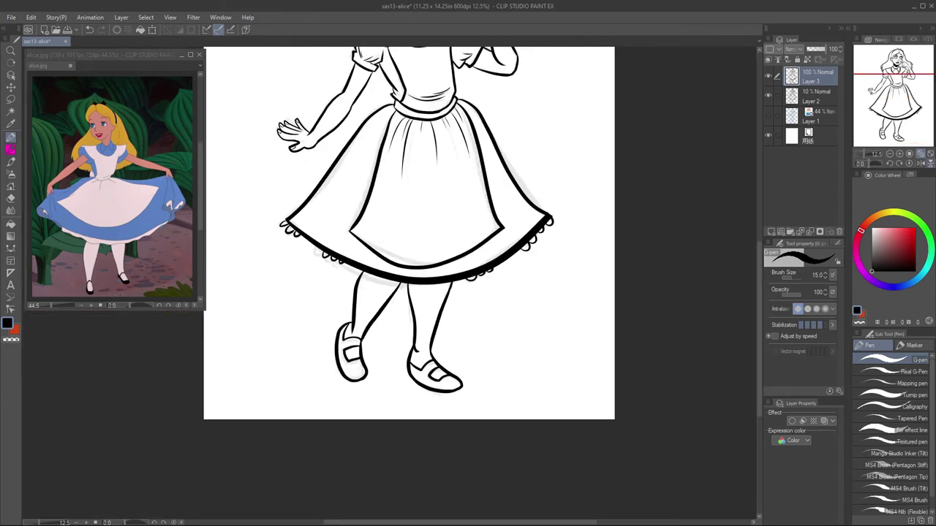
scroll(410, 285, "up", 3)
left_click(816, 115)
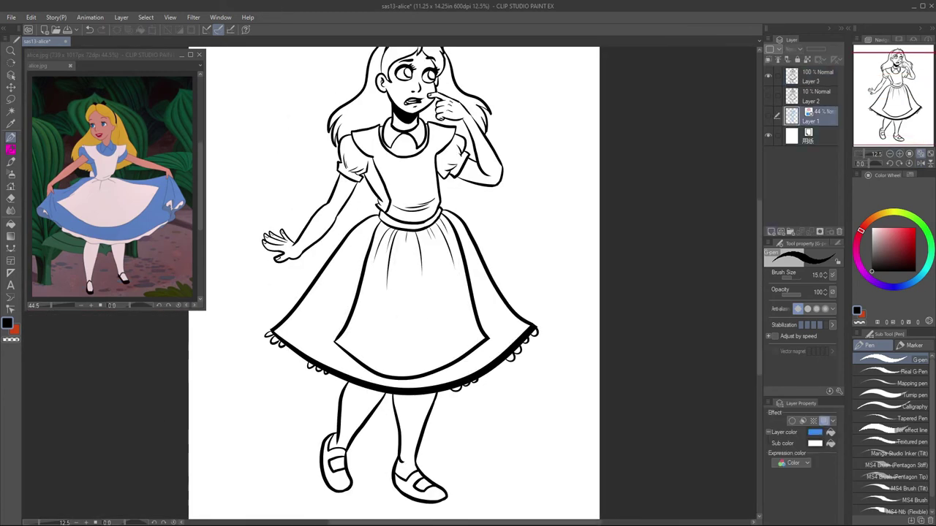
key("ctrl+shift+n")
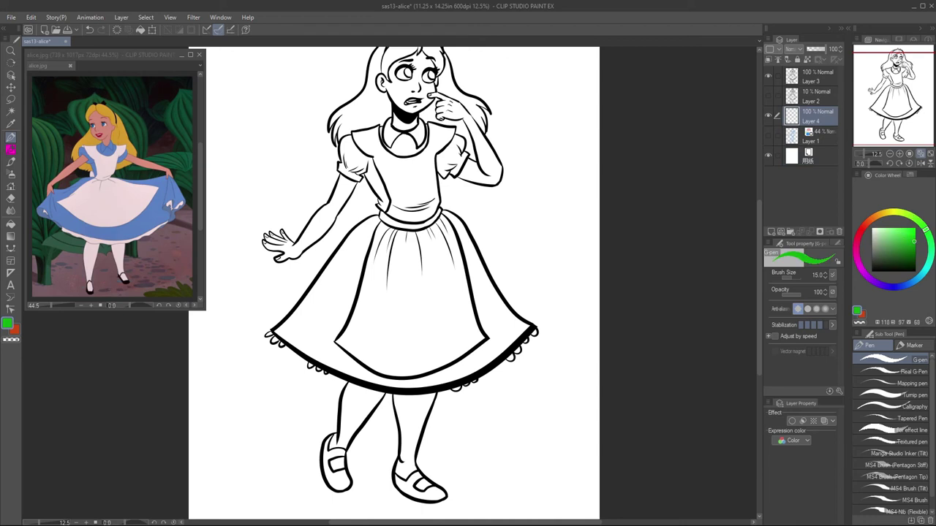
mouse_move(925, 229)
left_mouse_down()
mouse_move(904, 214)
mouse_move(881, 216)
mouse_move(859, 236)
left_mouse_up()
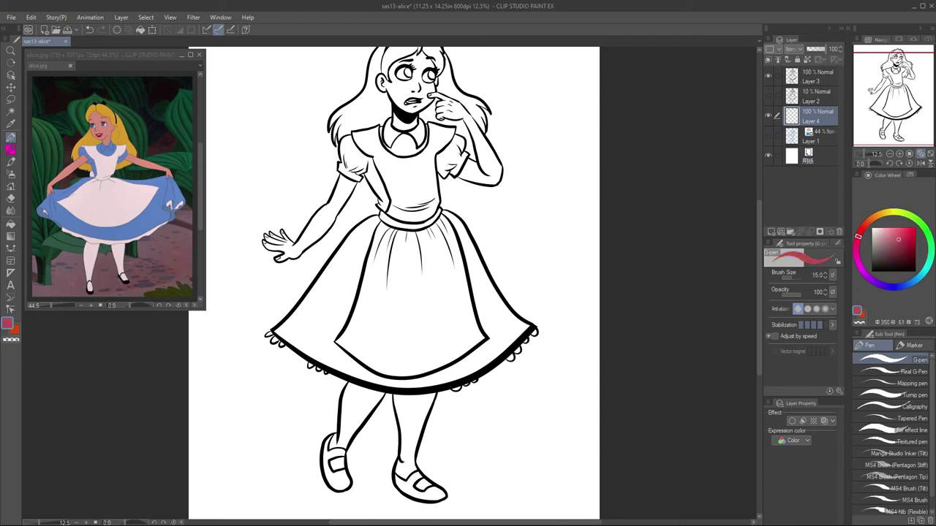
left_click(905, 241)
left_click_drag(395, 292, 379, 336)
key("alt+BackSpace")
Step: Switch the drawing colours between black and crimson across Layers 3 and 4
left_click(812, 77)
scroll(379, 73, "up", 5)
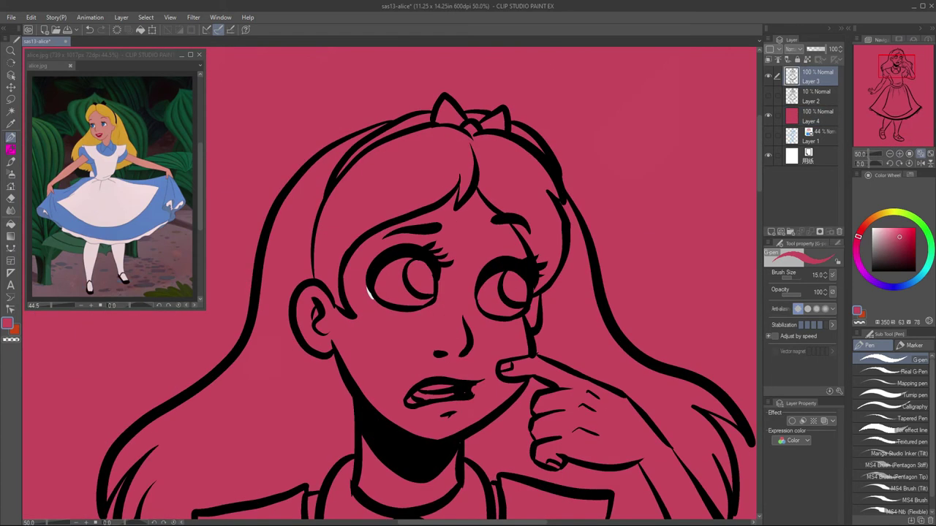
left_click(371, 295, "alt")
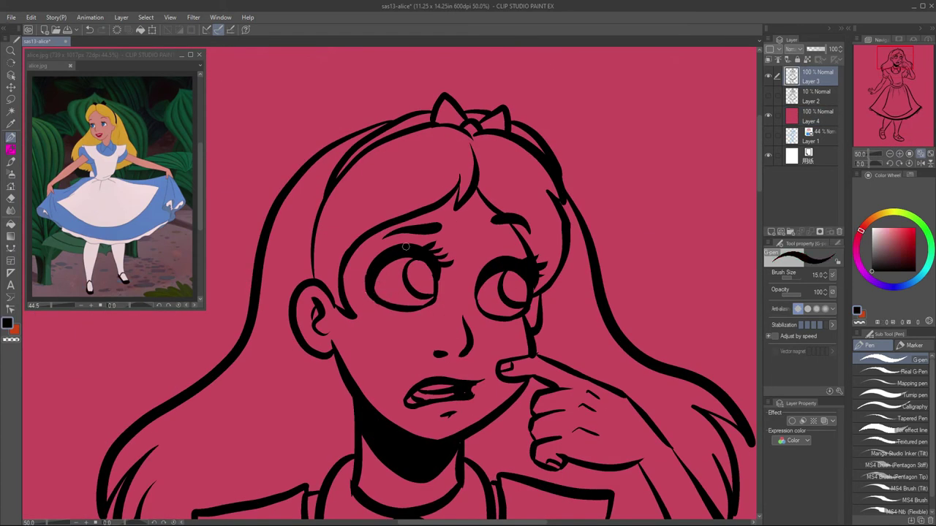
scroll(403, 245, "down", 10)
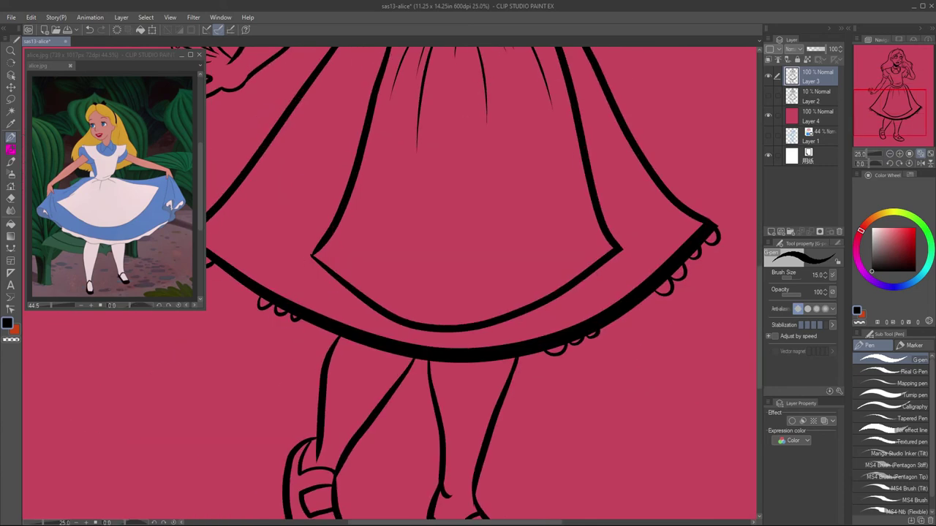
scroll(403, 245, "down", 4)
scroll(409, 278, "up", 3)
left_click(812, 115)
key("x")
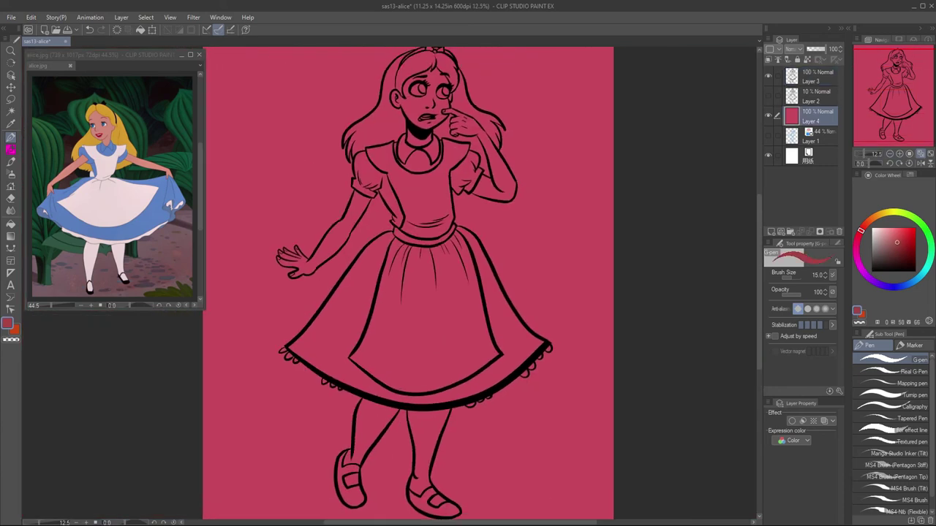
left_click_drag(410, 278, 382, 307)
Step: Duplicate the line art layer as Layer 3 Copy and reselect the original Layer 3
left_click(811, 76)
key("ctrl+c")
key("ctrl+v")
left_click(812, 96)
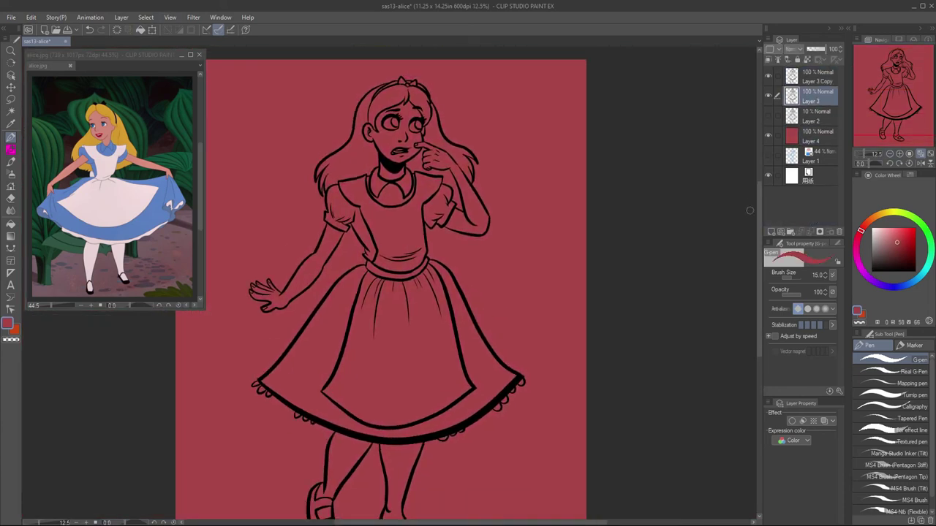
Step: Flood-fill the apron bodice and skirt white on Layer 3
key("x")
scroll(398, 220, "up", 2)
key("g")
left_click(401, 228)
left_click(406, 292)
scroll(399, 219, "up", 3)
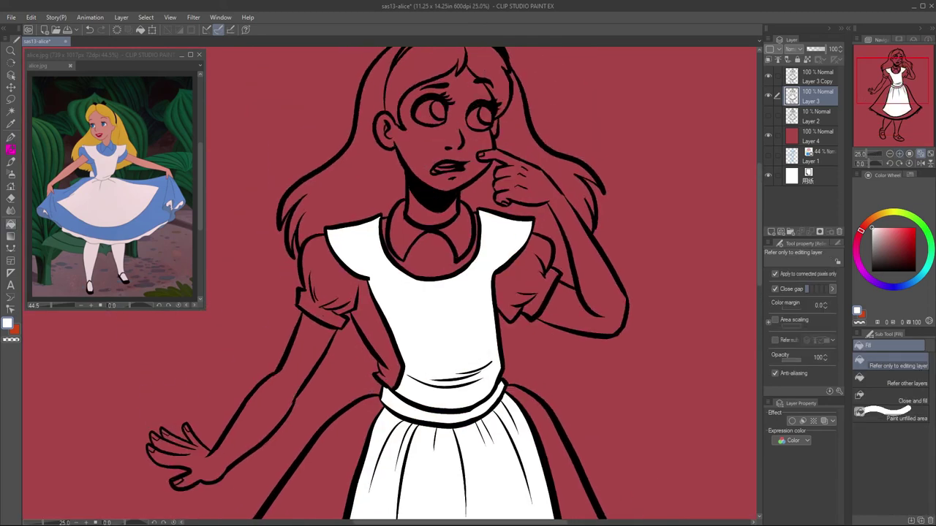
scroll(399, 220, "down", 1)
Step: Outline the waist bow in black on Layer 3 Copy and paint it white on Layer 3
left_click(812, 76)
key("x")
key("p")
left_click_drag(376, 329, 342, 384)
key("alt+bracketleft")
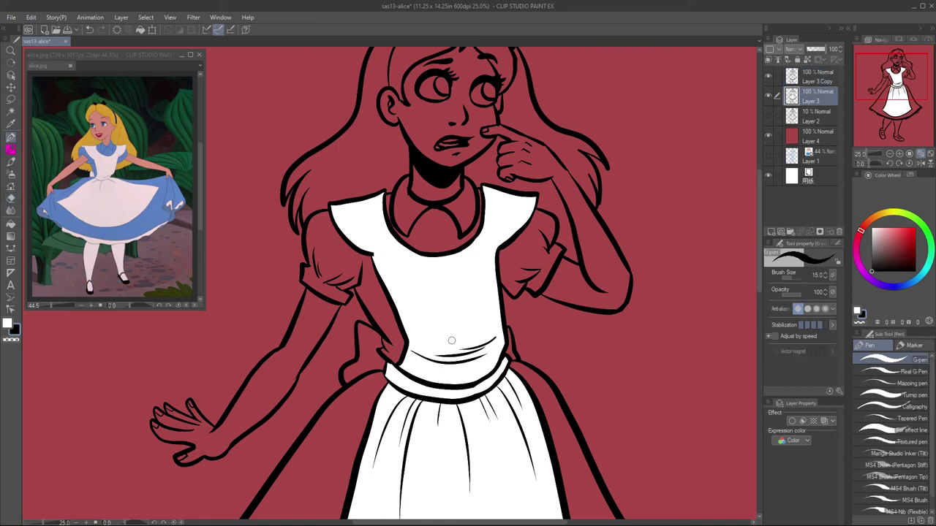
key("x")
mouse_move(380, 338)
left_mouse_down()
mouse_move(366, 321)
mouse_move(344, 373)
mouse_move(367, 359)
left_mouse_up()
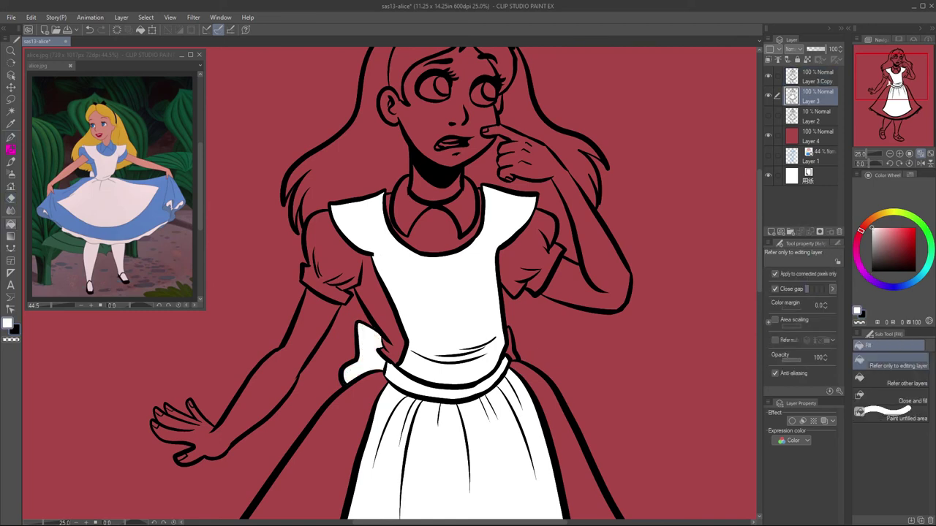
mouse_move(507, 330)
left_mouse_down()
mouse_move(513, 356)
mouse_move(518, 343)
mouse_move(589, 313)
left_mouse_up()
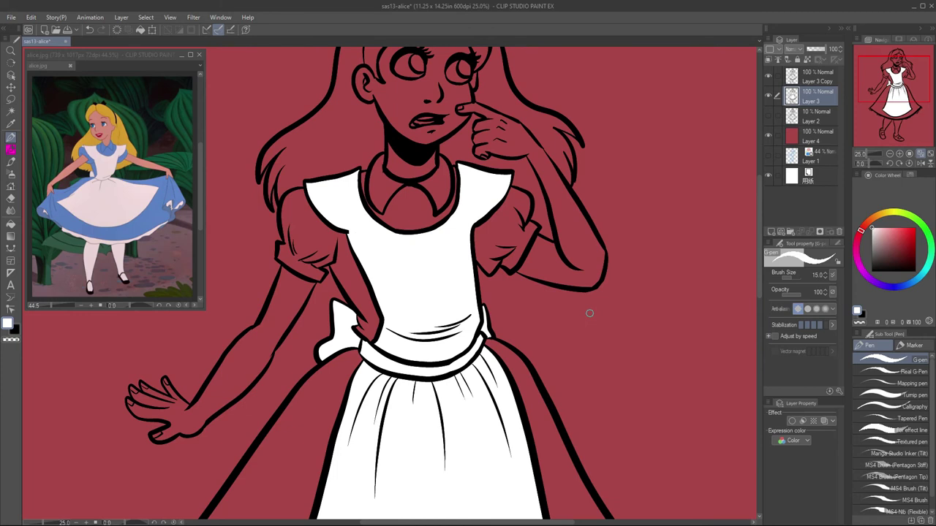
scroll(589, 313, "up", 1)
left_click_drag(362, 81, 402, 320)
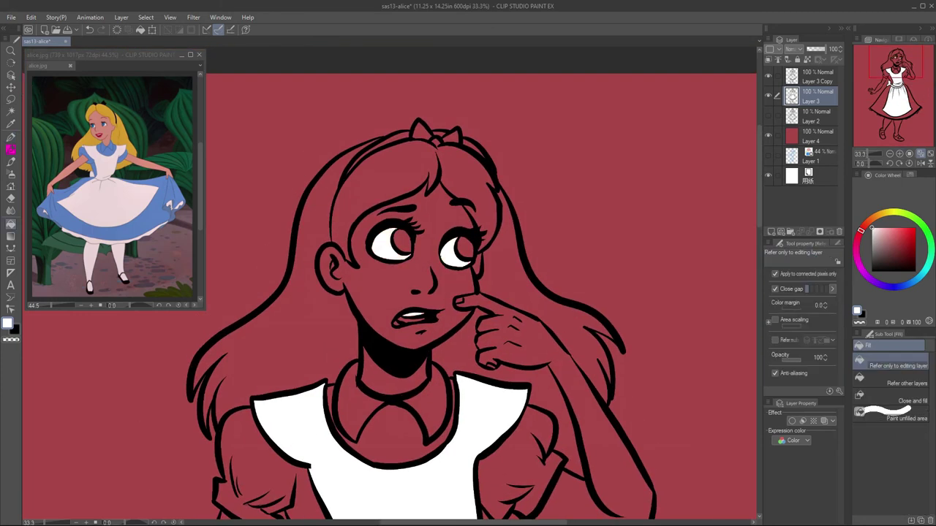
scroll(726, 269, "down", 3)
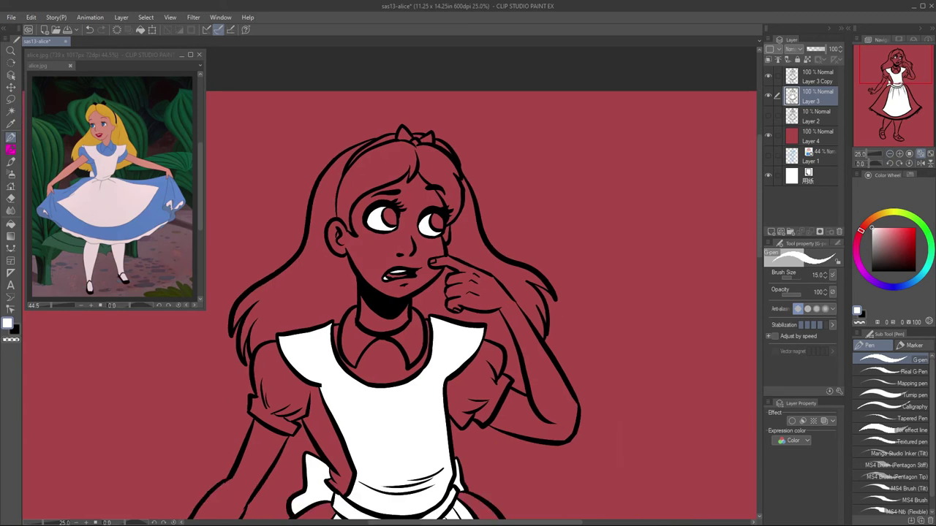
Step: Fill Alice's face and raised arm with hand in pale pink
key("g")
left_click(395, 220)
scroll(395, 219, "up", 2)
left_click_drag(395, 296, 384, 259)
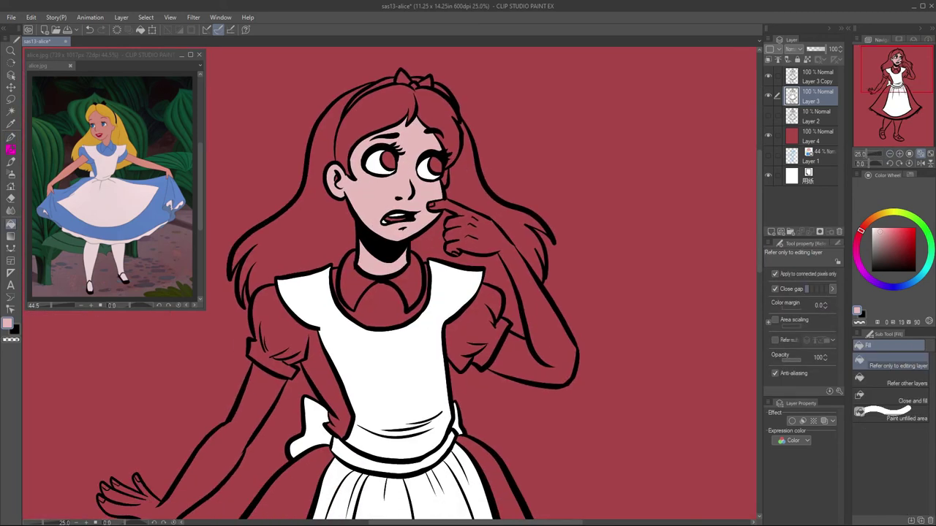
left_click(542, 351)
key("p")
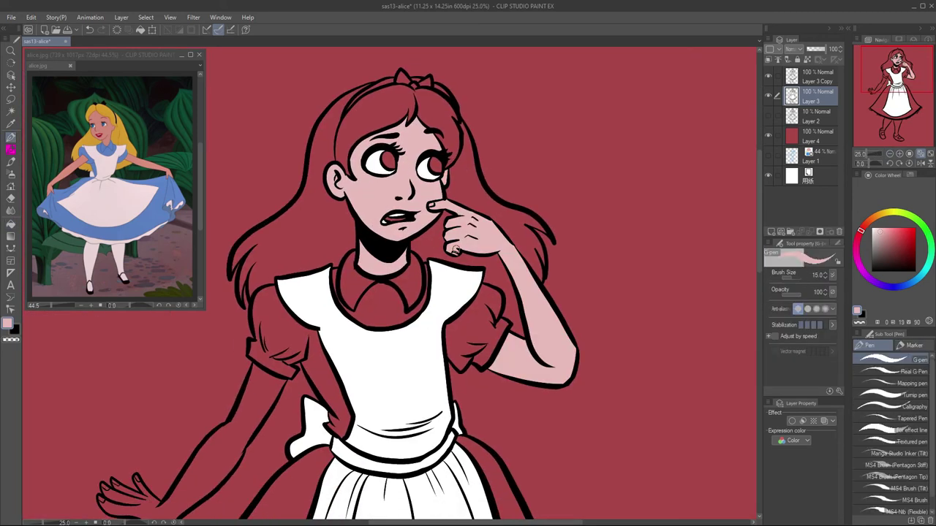
key("g")
Step: Fill the lowered arm with the same pale pink skin tone
left_click_drag(455, 248, 533, 178)
left_click(293, 343)
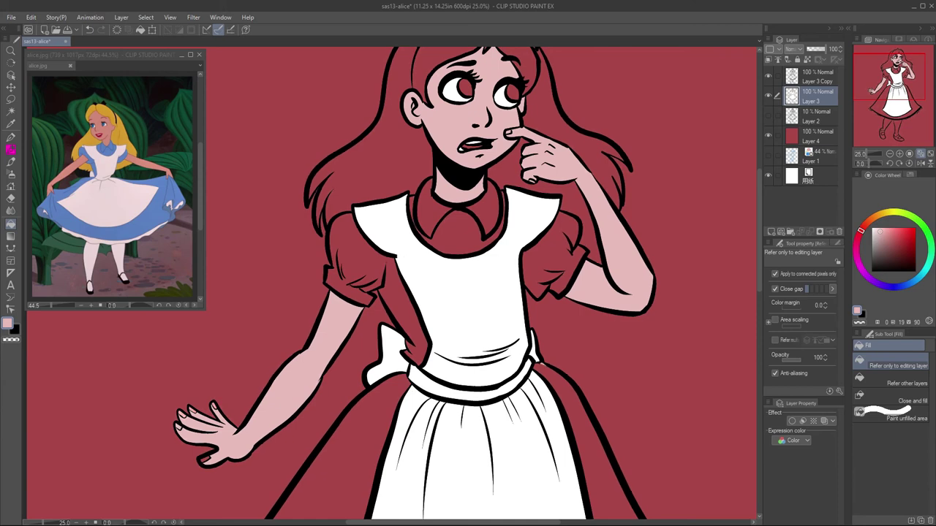
key("p")
left_click_drag(218, 408, 137, 485)
key("g")
left_click_drag(648, 149, 635, 121)
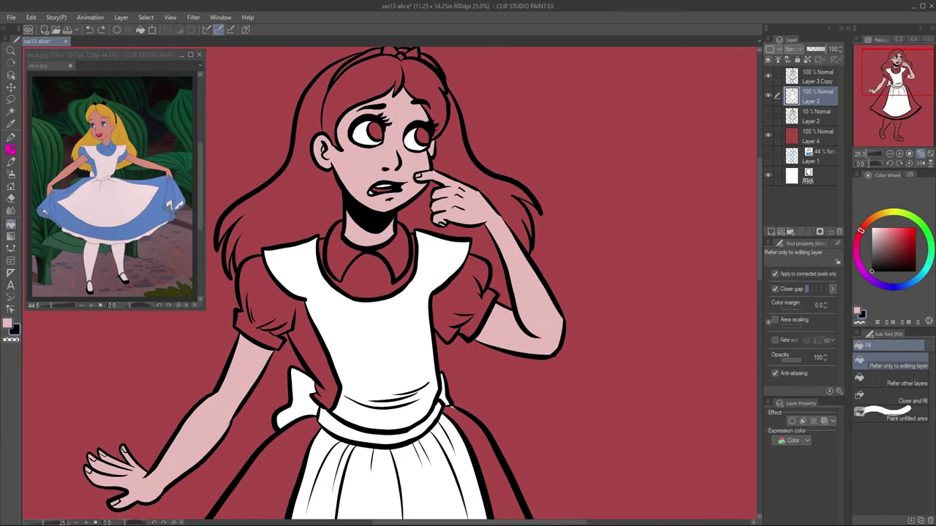
left_click_drag(815, 76, 797, 231)
Step: Duplicate the line art layer and merge the copy into the colour layer
right_click(815, 95)
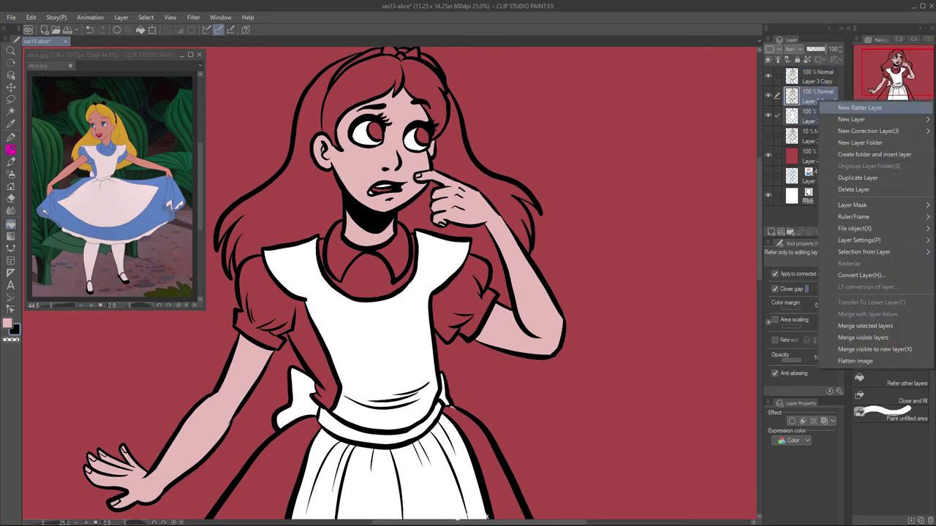
left_click(877, 325)
key("ctrl+e")
scroll(388, 285, "down", 1)
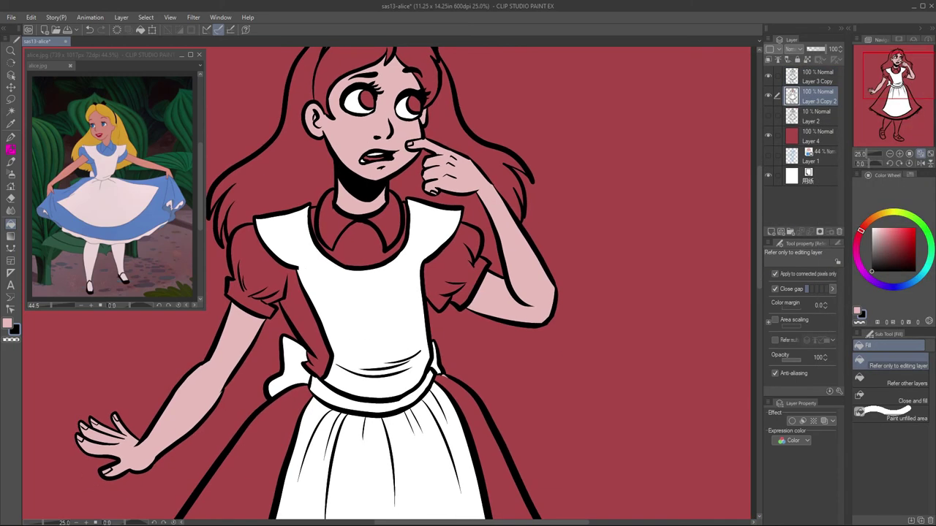
Step: Mix a light blue and fill the collar, both sleeves and skirt sides
left_click(907, 284)
left_click(905, 240)
left_click_drag(901, 243, 892, 240)
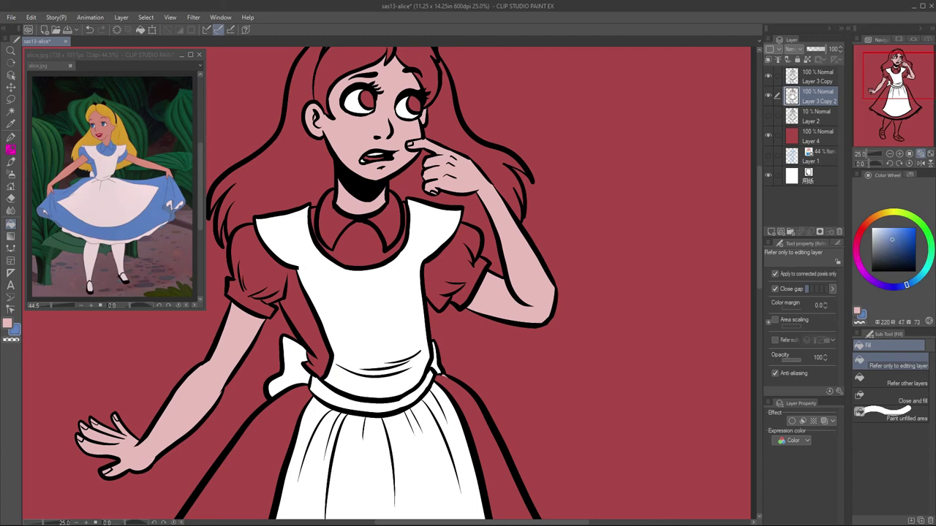
left_click_drag(907, 284, 911, 282)
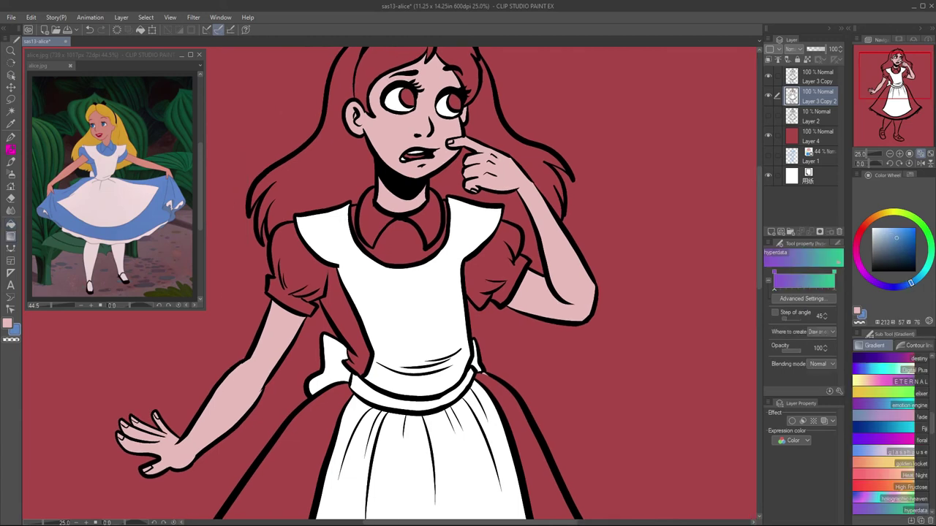
left_click(501, 256)
left_click(399, 238)
left_click(280, 278)
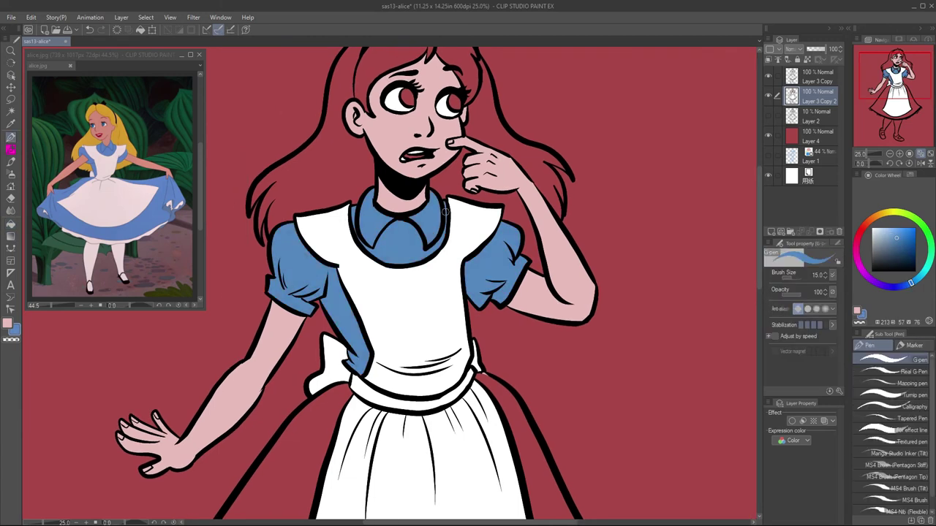
left_click(497, 395)
left_click_drag(497, 395, 490, 271)
Step: Fill the skirt's hem frills and both stockings white
left_click_drag(365, 505, 359, 344)
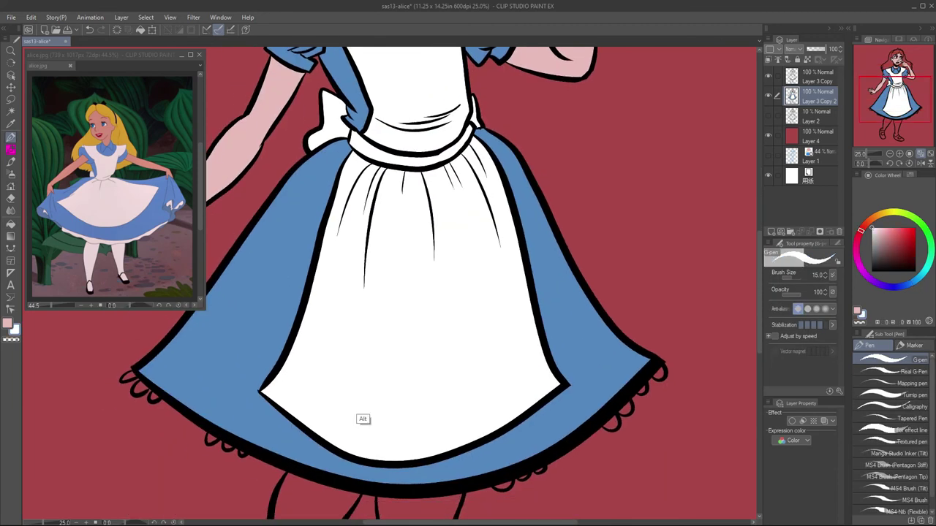
key("g")
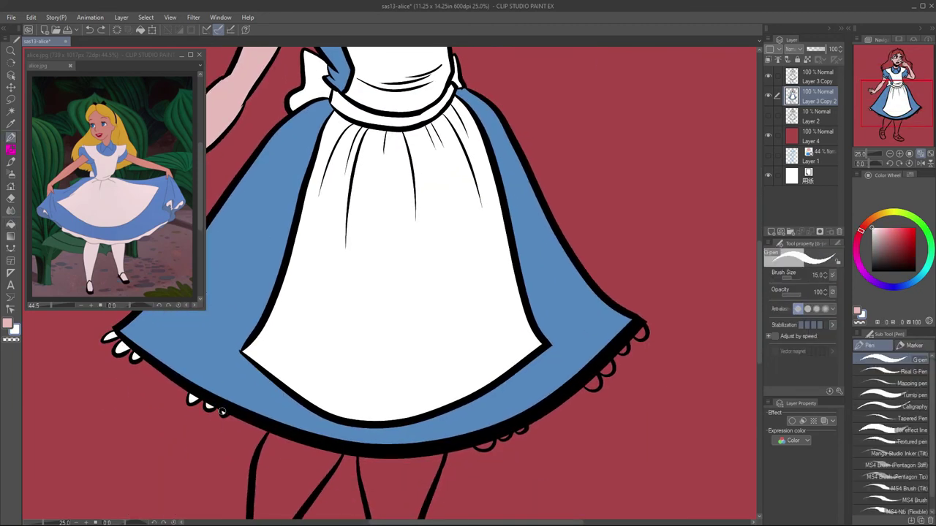
left_click_drag(394, 293, 337, 254)
left_click(534, 348)
left_click(549, 333)
left_click(566, 316)
left_click_drag(439, 366, 439, 314)
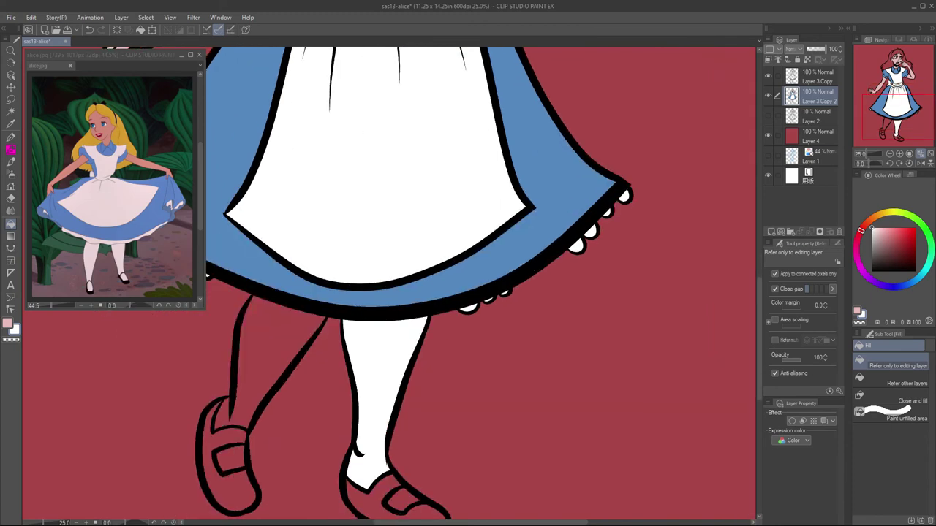
left_click(271, 366)
left_click(231, 458)
left_click(404, 500)
Step: Pick a near-black on the Color Wheel and fill the hair bow
left_click_drag(366, 110, 409, 490)
left_click_drag(366, 146, 392, 325)
left_click(898, 176)
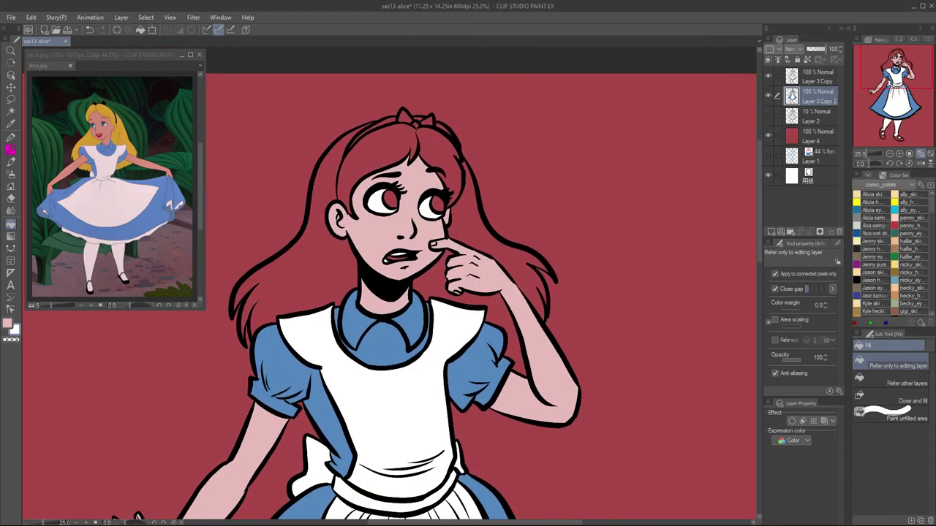
left_click(910, 218)
left_click_drag(395, 292, 390, 301)
left_click(874, 176)
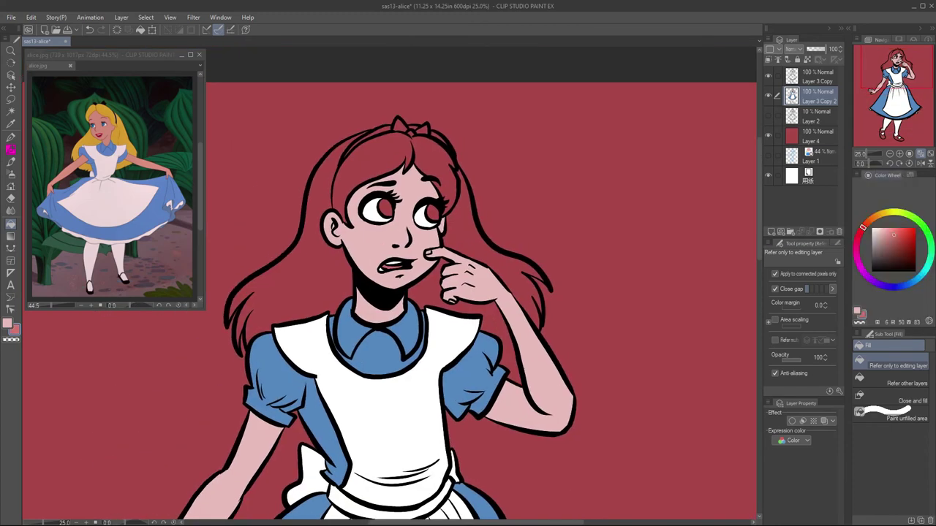
left_click(872, 263)
left_click(400, 126)
key("p")
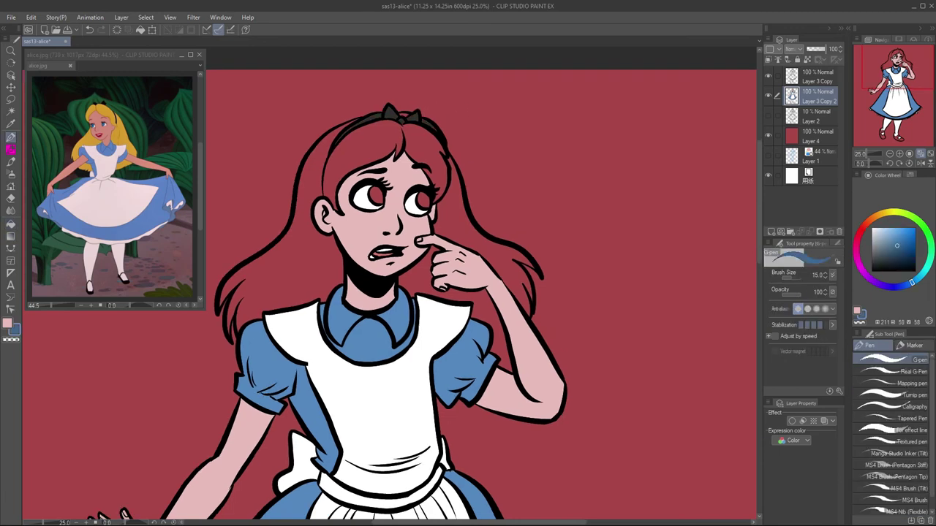
Step: Fill the right iris blue and the left and right hair masses yellow
left_click(423, 200)
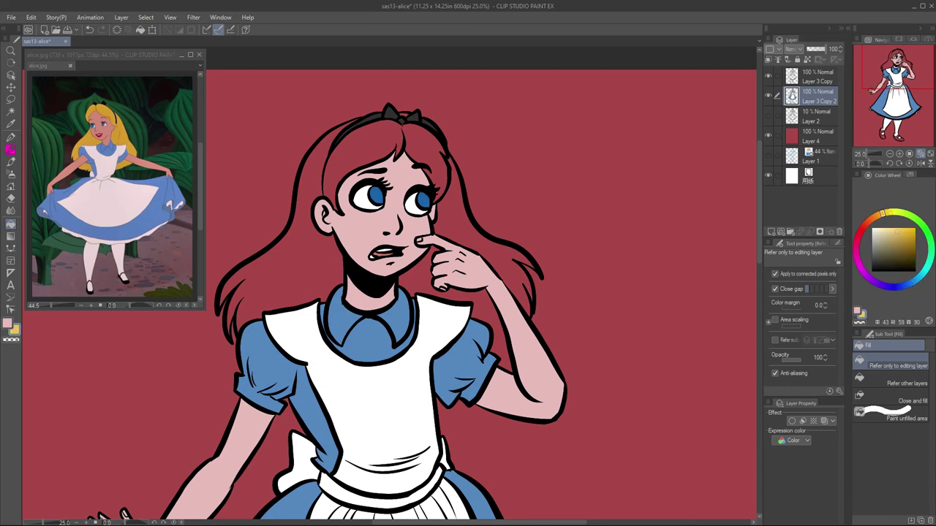
left_click(292, 219)
left_click(505, 242)
scroll(468, 293, "up", 2)
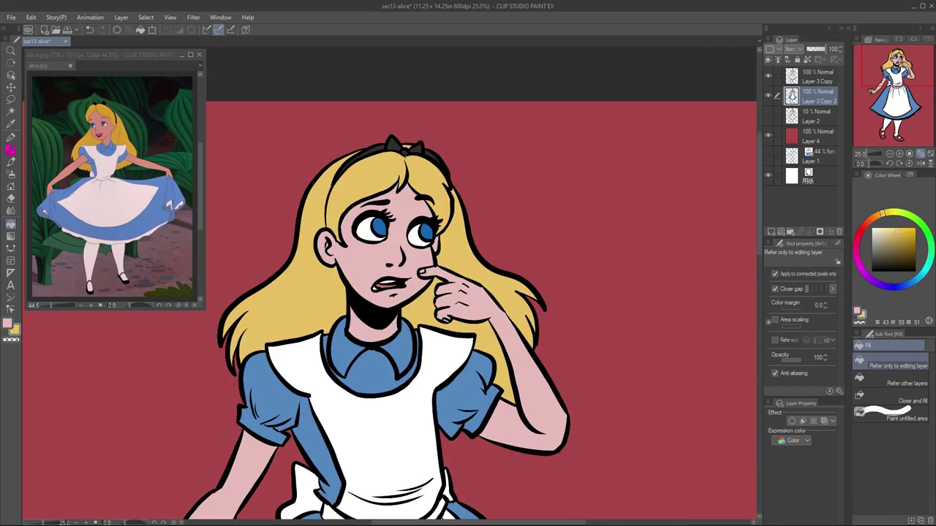
scroll(402, 171, "up", 4)
Step: Sample the skin pink and sleeve blue, and change the shoes from red to black
left_click(403, 273, "alt")
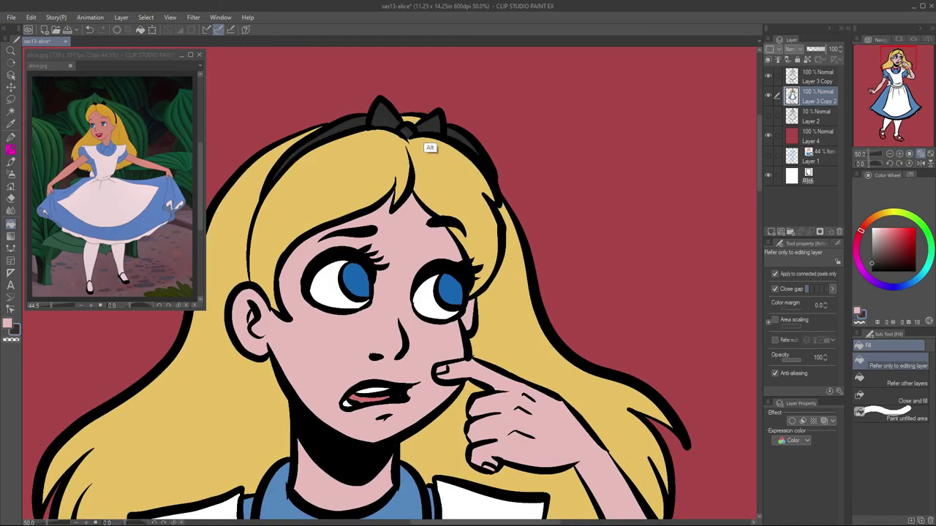
key("p")
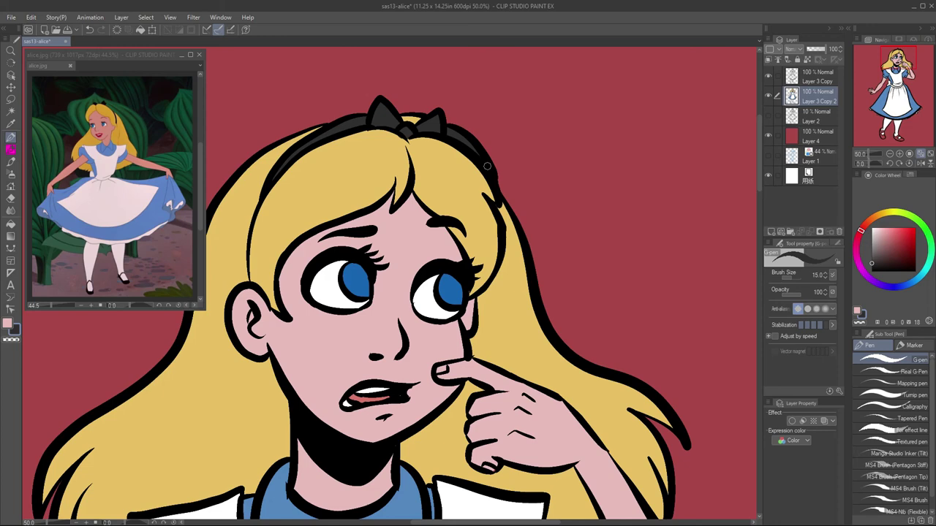
scroll(647, 287, "down", 10)
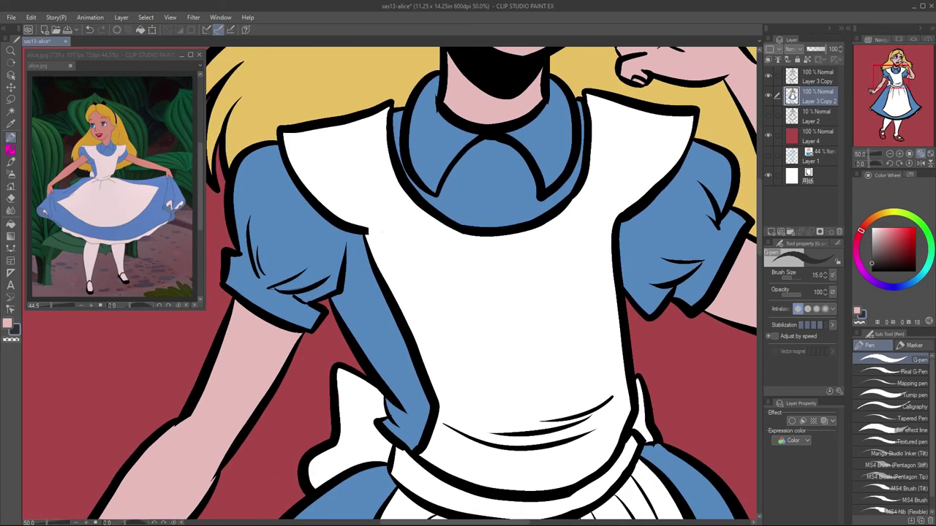
left_click(306, 275, "alt")
scroll(392, 285, "down", 10)
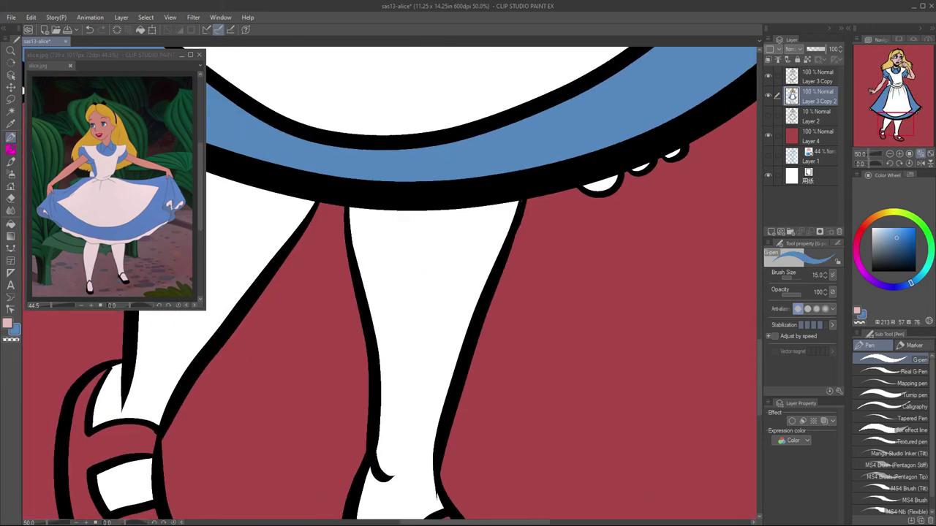
key("g")
key("ctrl+z")
scroll(392, 285, "up", 10)
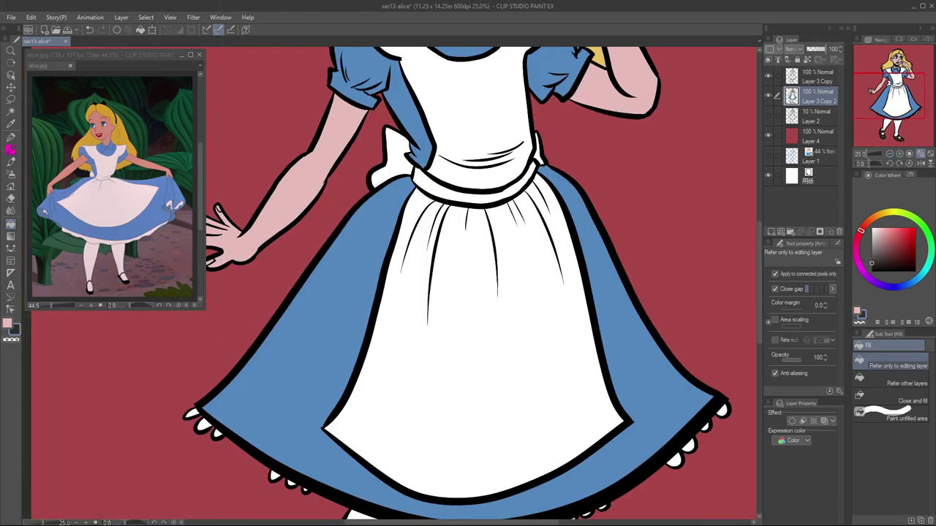
Step: Zoom out to the whole figure, set skin pink as colour, and select all skin areas
key("ctrl+0")
scroll(392, 285, "up", 3)
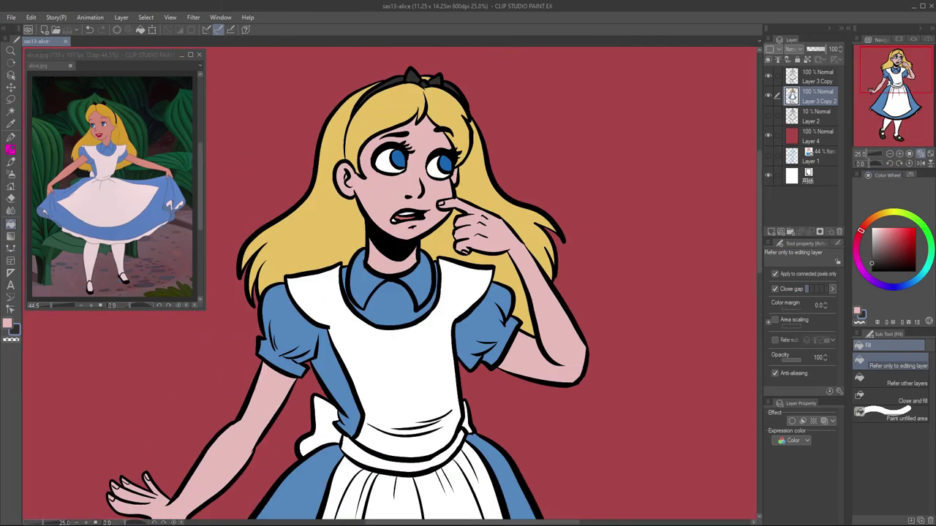
scroll(392, 285, "up", 5)
key("x")
key("p")
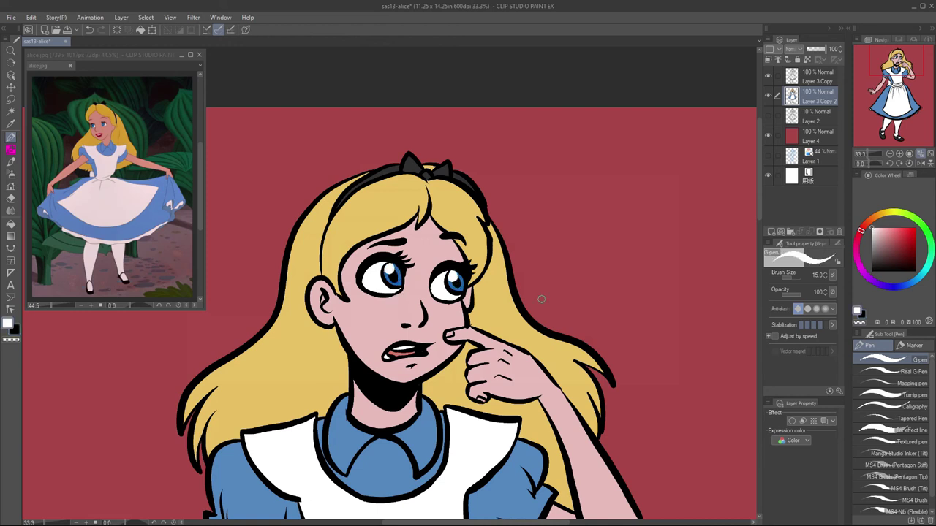
left_click(494, 327, "alt")
left_click(791, 96, "ctrl")
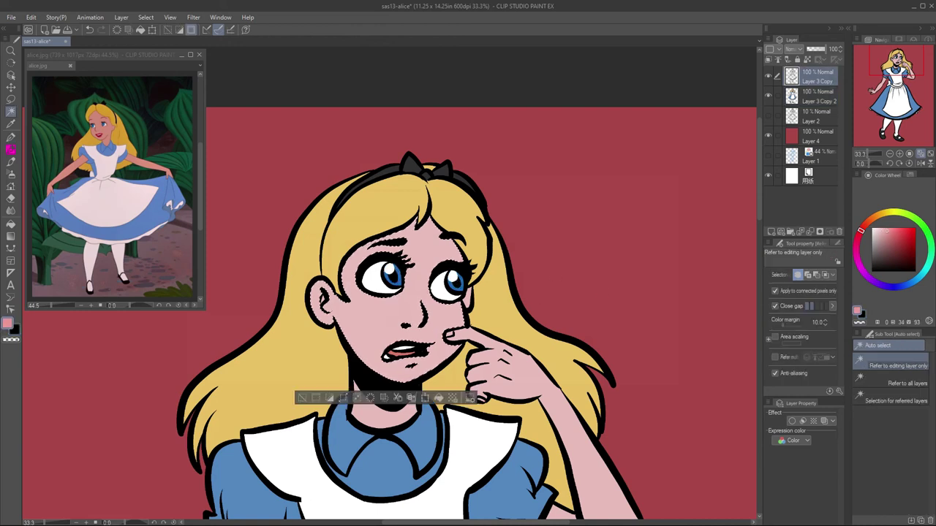
Step: Spray a soft pink blush across both cheeks with the Soft airbrush
key("b")
left_click_drag(362, 304, 453, 307)
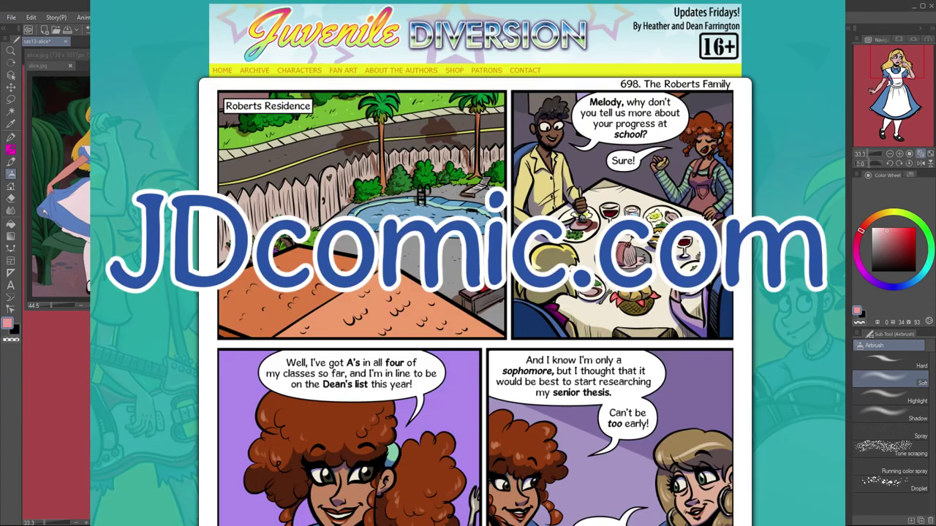
key("w")
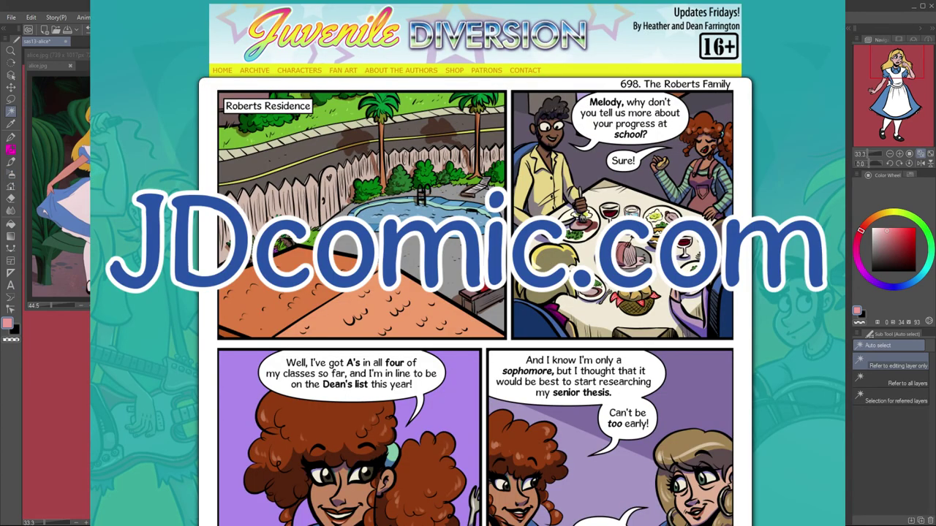
key("b")
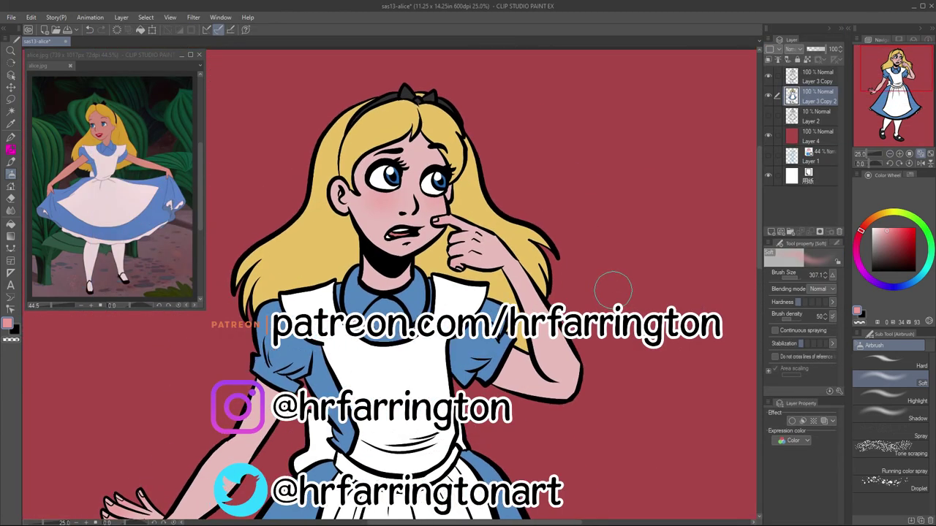
Step: Turn on a white Border effect around Alice and thicken it to 25
key("p")
left_click(792, 420)
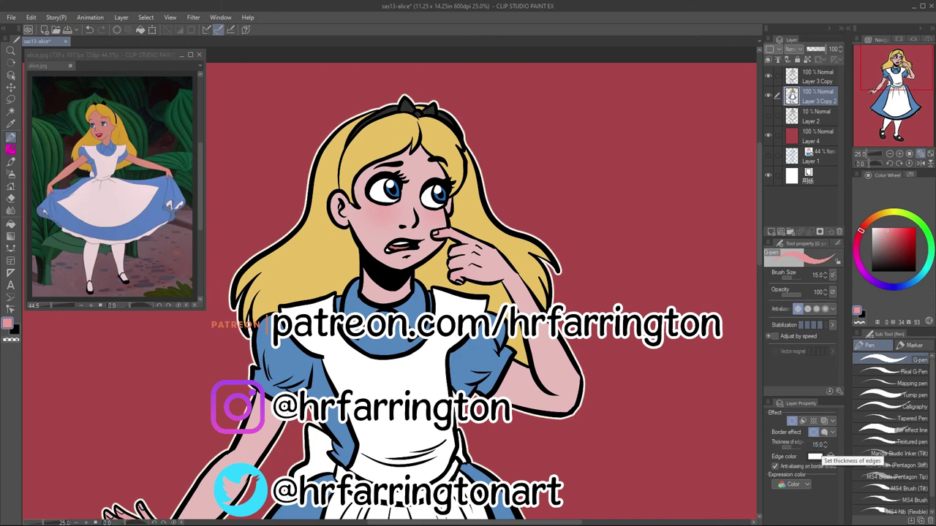
key("ctrl+minus")
left_click_drag(797, 445, 808, 444)
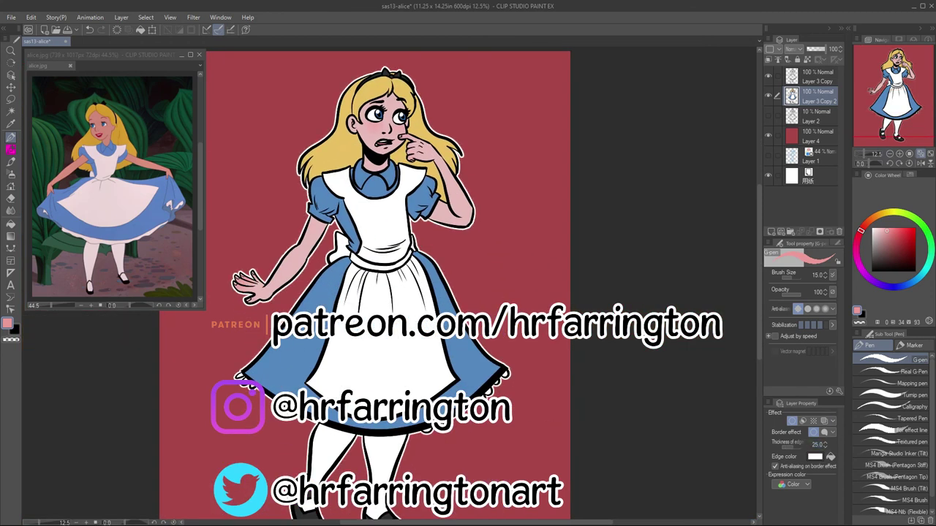
Step: On a new layer, hand-letter a pink signature along the rotated skirt hem
key("ctrl+shift+n")
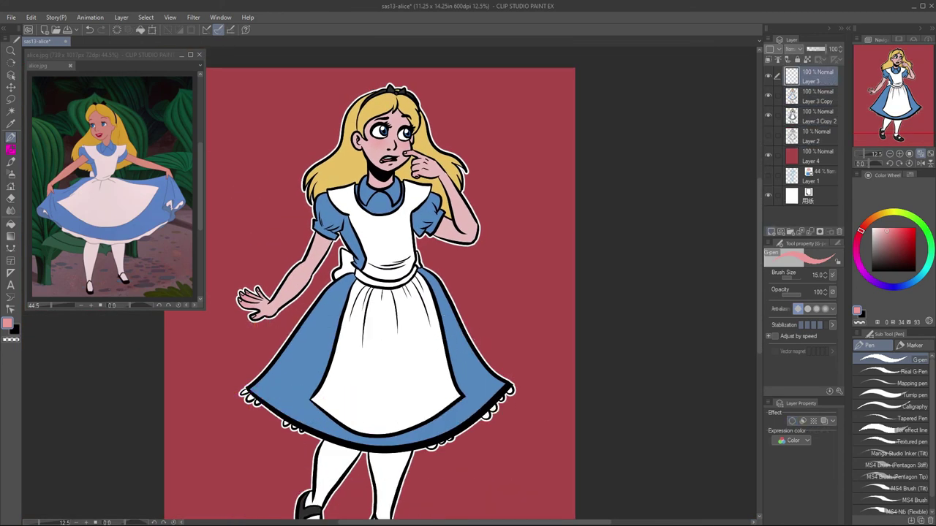
key("ctrl+plus")
key("ctrl+plus")
key("ctrl+plus")
key("asciicircum")
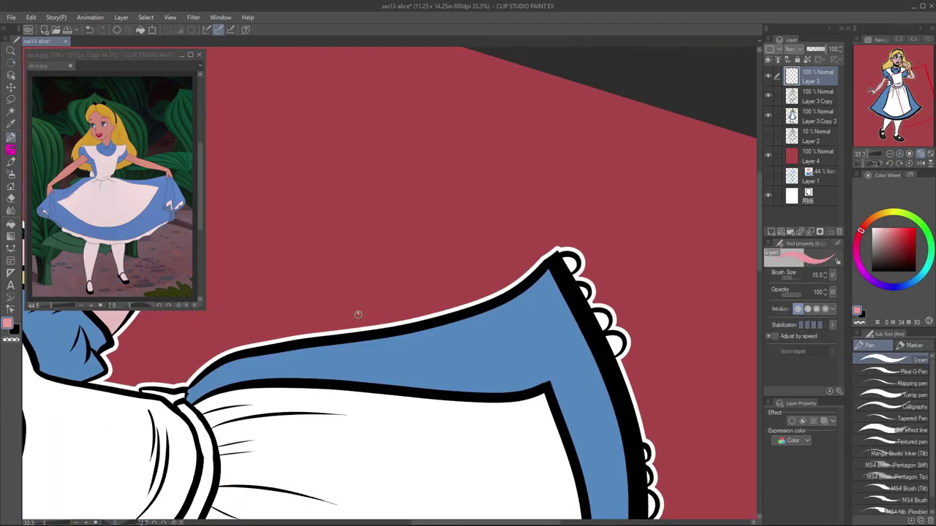
left_click_drag(366, 306, 373, 319)
left_click_drag(375, 319, 392, 319)
mouse_move(398, 305)
left_mouse_down()
mouse_move(406, 317)
mouse_move(496, 278)
left_mouse_up()
Step: Rotate the canvas back upright, zoom out and recentre the whole piece
key("minus")
key("ctrl+minus")
key("ctrl+minus")
key("ctrl+minus")
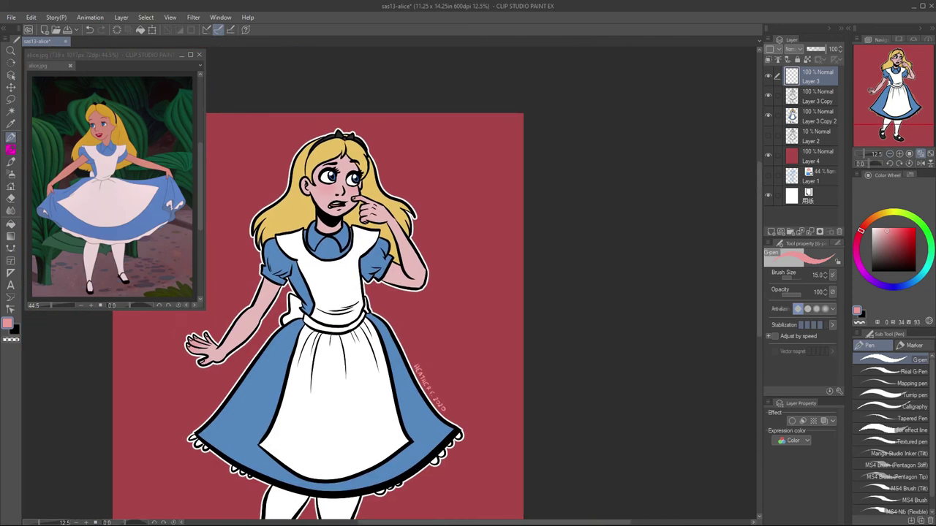
mouse_move(894, 95)
left_mouse_down()
mouse_move(877, 107)
mouse_move(884, 110)
left_mouse_up()
left_click_drag(221, 127, 224, 147)
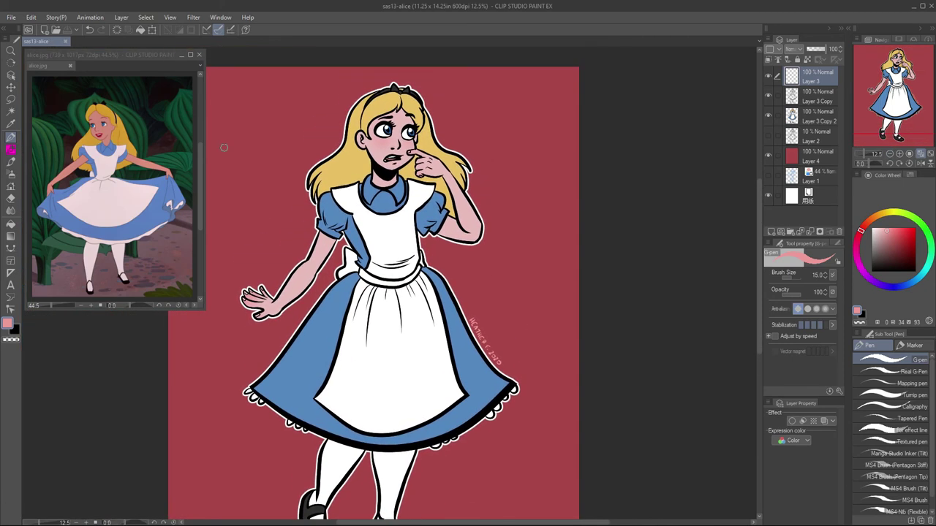
key("ctrl+minus")
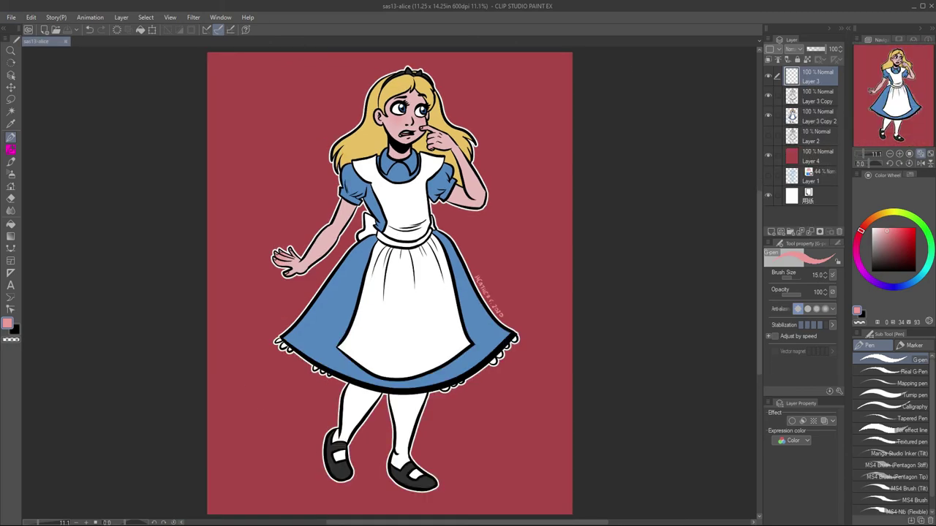